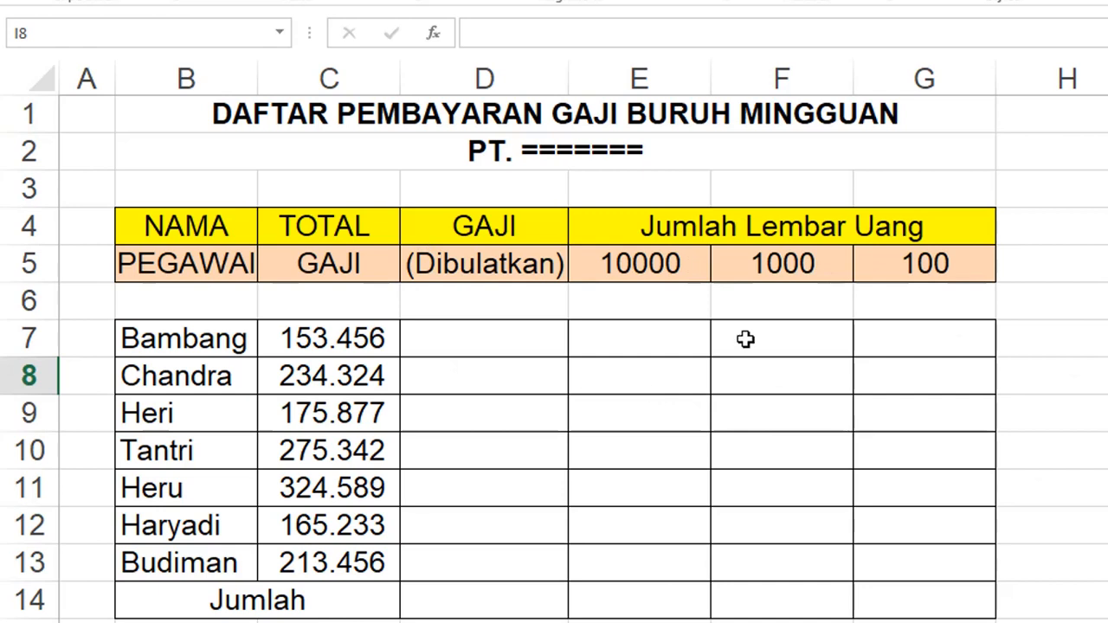
- Enter the formula =ROUNDUP(C7;-2) in D7 to round Bambang's total wage up to the nearest hundred
{"action": "left_click", "coordinate": [522, 335]}
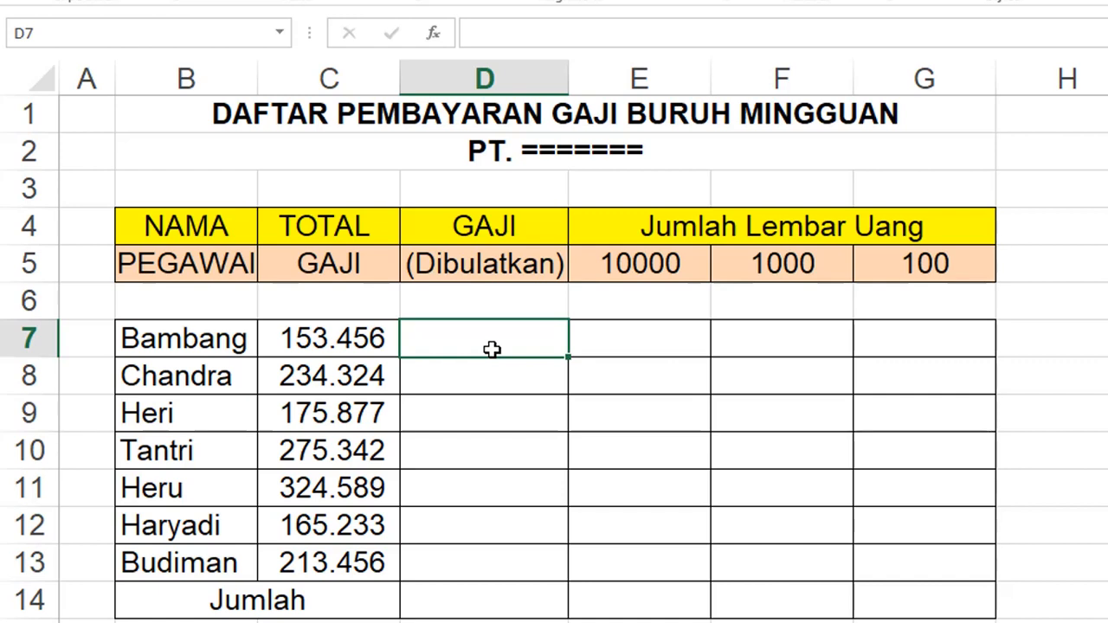
{"action": "type", "text": "="}
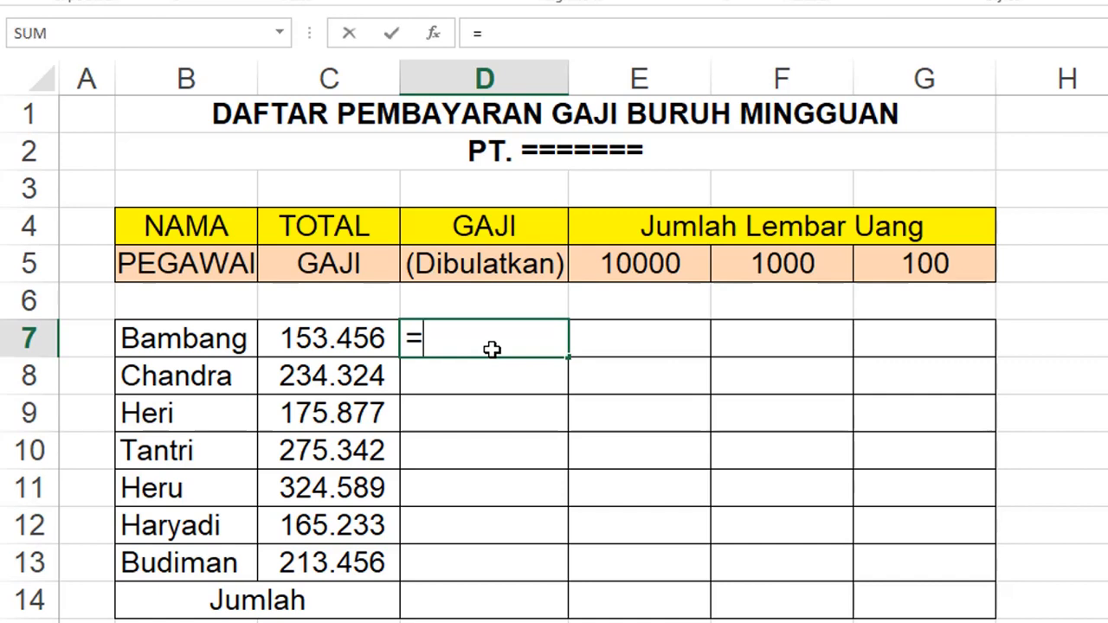
{"action": "type", "text": "ROU"}
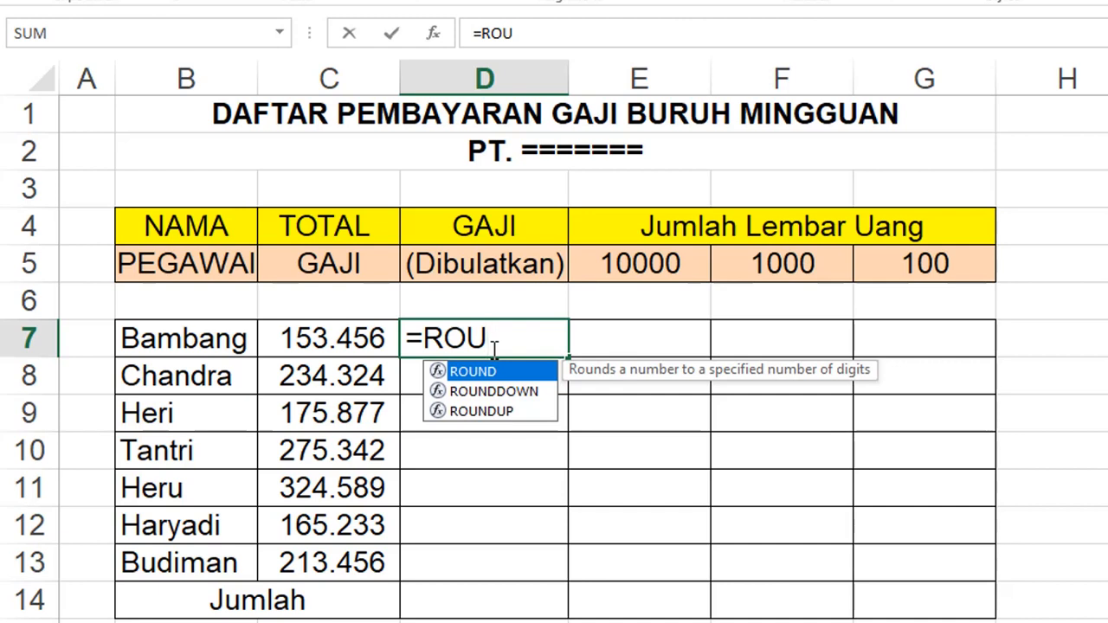
{"action": "left_click", "coordinate": [481, 412]}
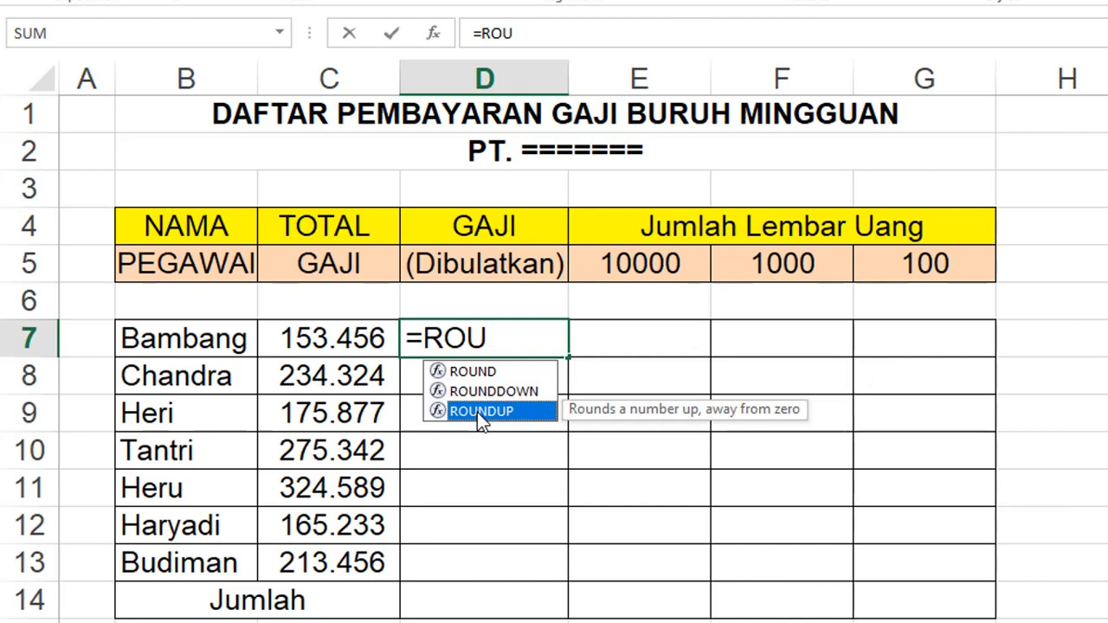
{"action": "double_click", "coordinate": [477, 412]}
{"action": "left_click", "coordinate": [477, 412]}
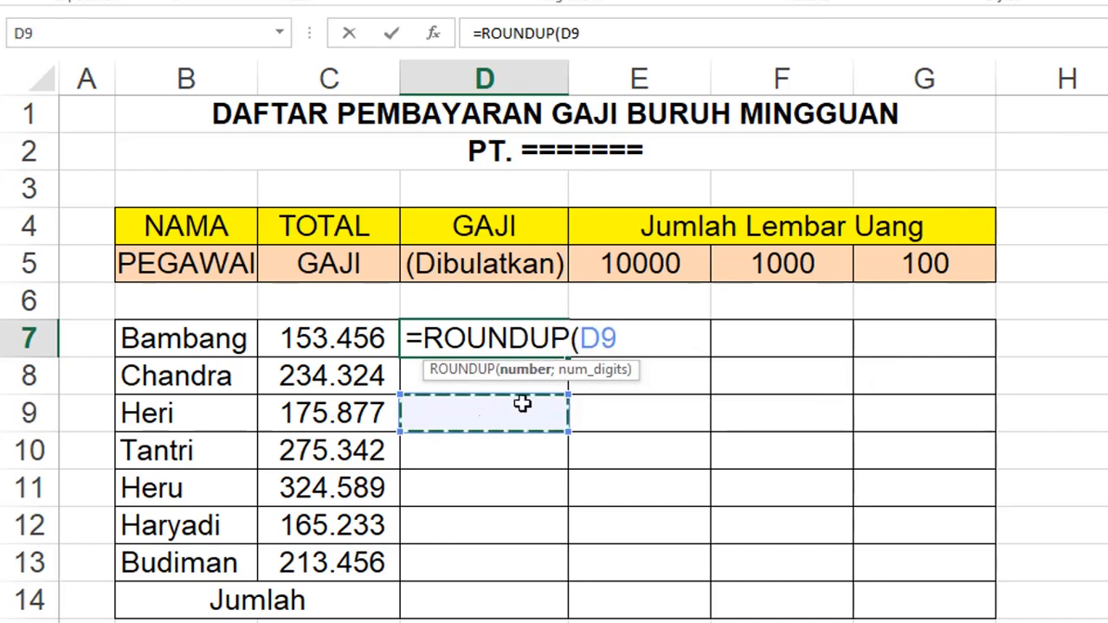
{"action": "left_click", "coordinate": [620, 340]}
{"action": "key", "text": "BackSpace"}
{"action": "key", "text": "BackSpace"}
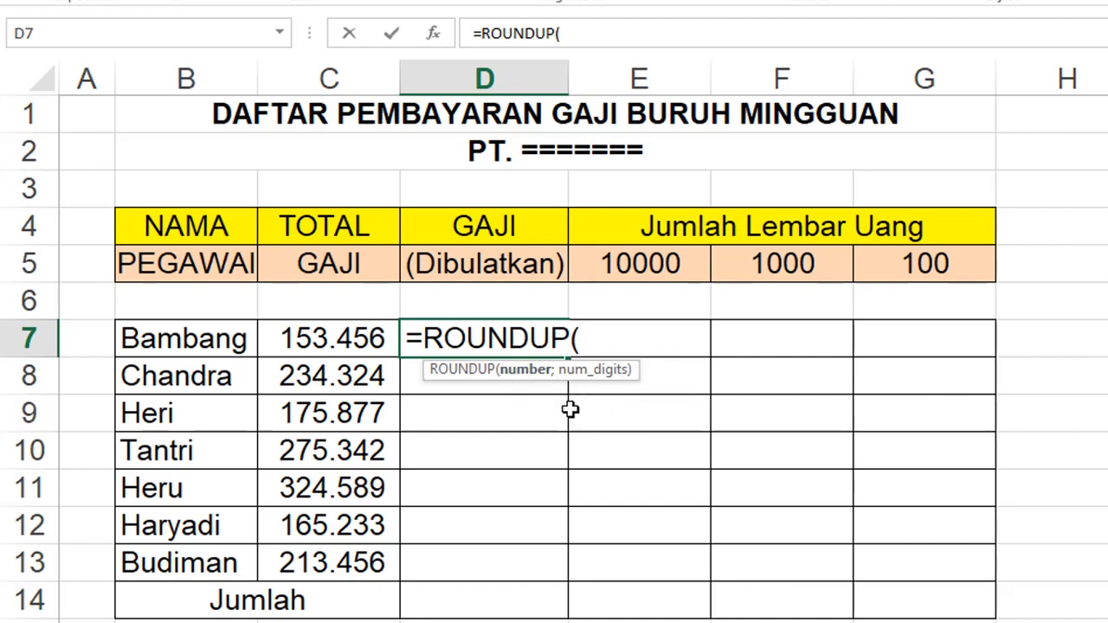
{"action": "left_click", "coordinate": [347, 339]}
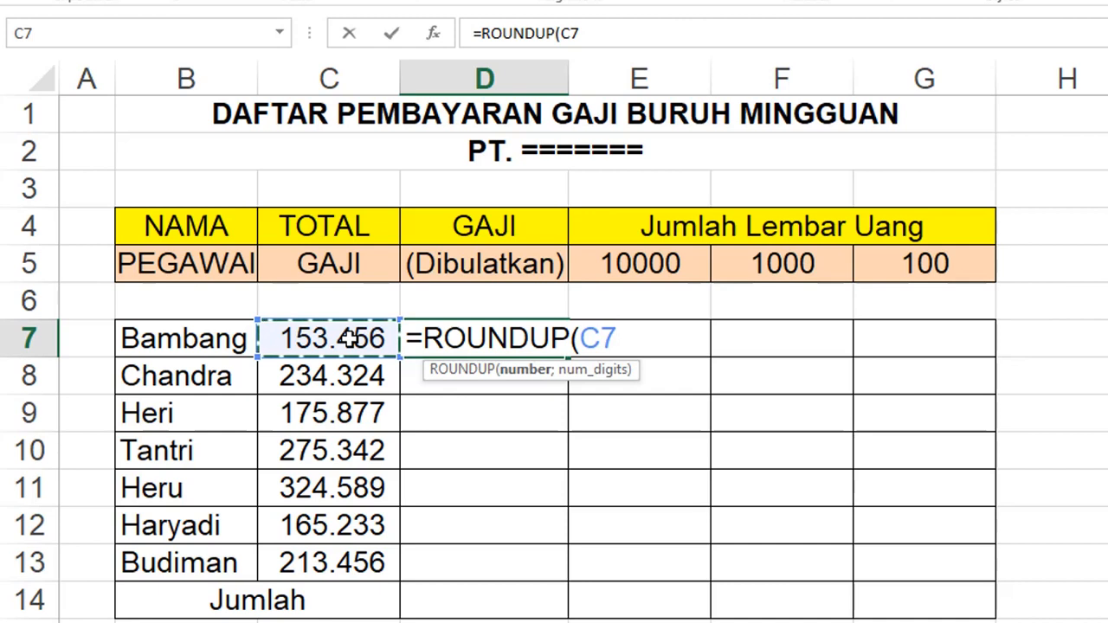
{"action": "type", "text": ";"}
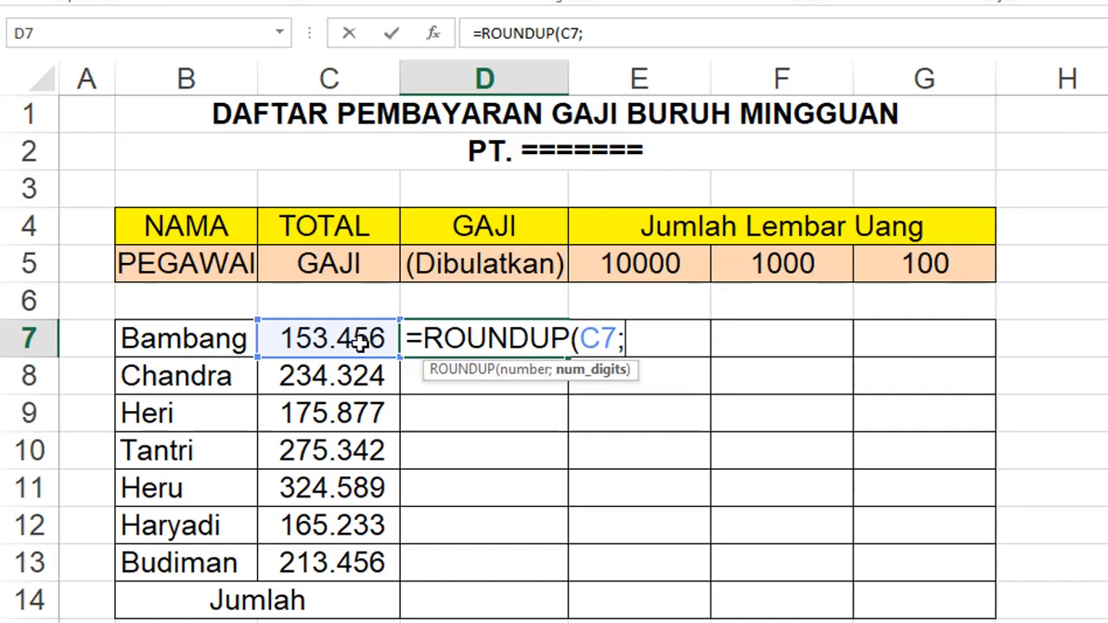
{"action": "type", "text": "-2"}
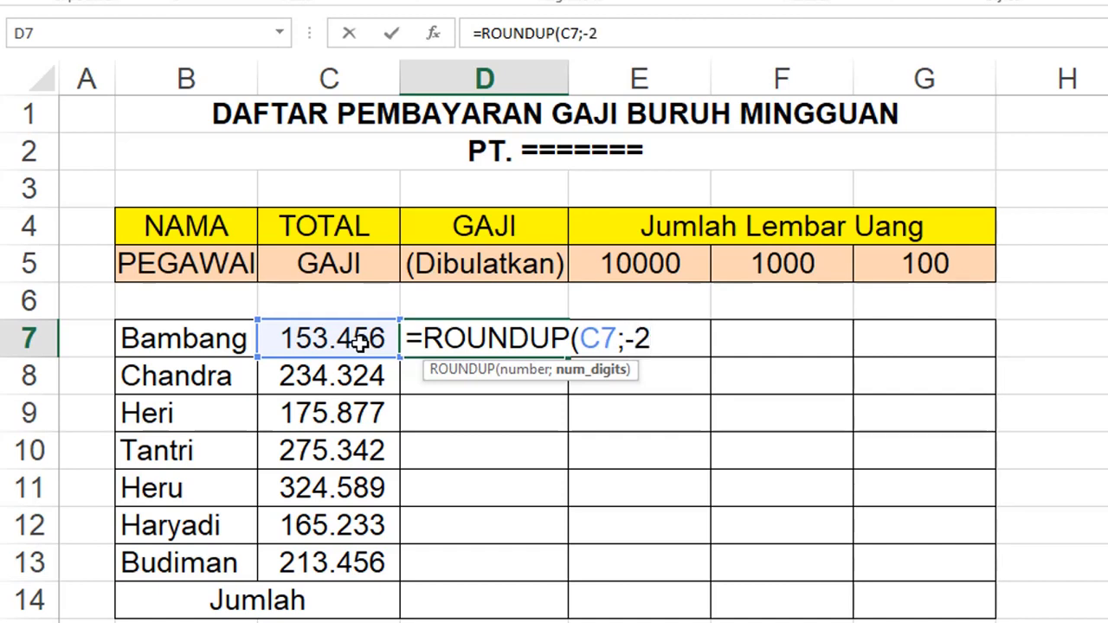
{"action": "type", "text": ")"}
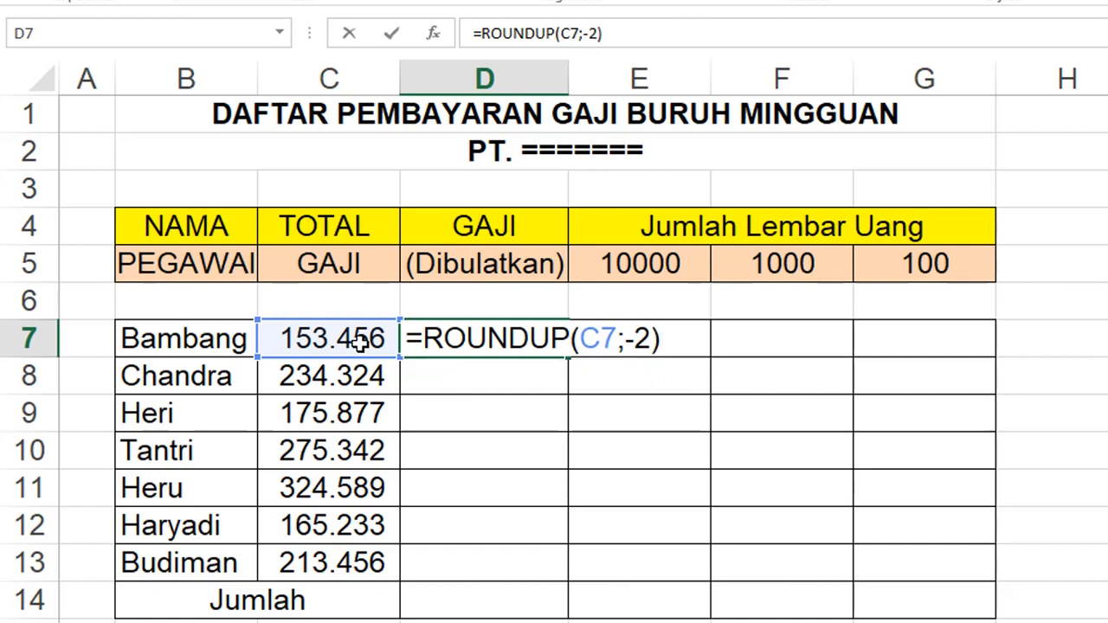
{"action": "key", "text": "Return"}
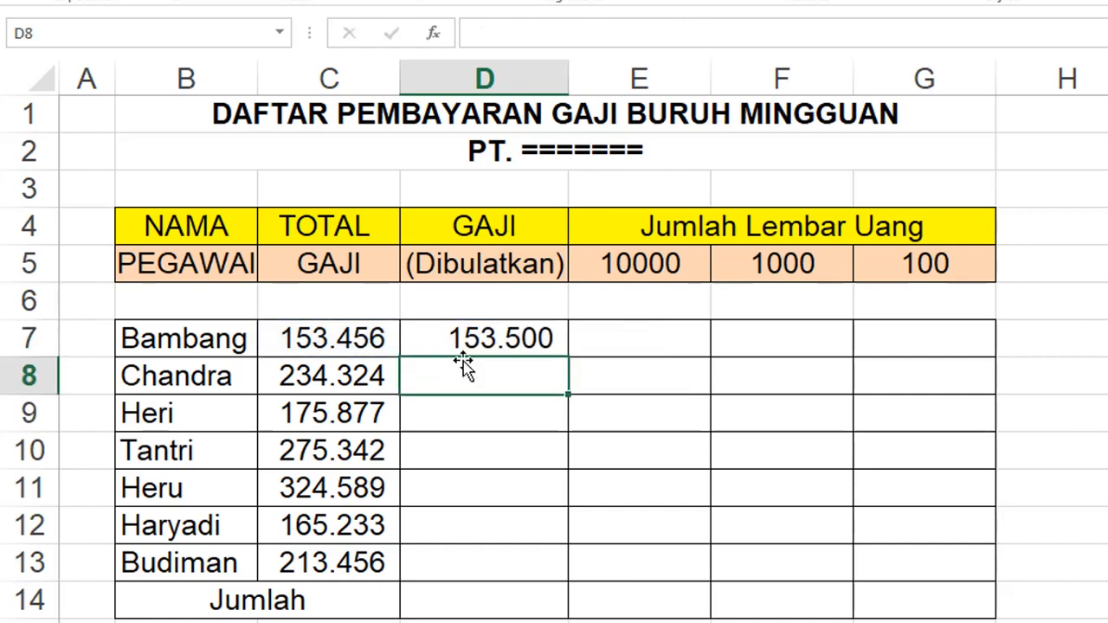
- Copy the rounding formula from D7 down through D13 for the remaining employees
{"action": "left_click", "coordinate": [505, 340]}
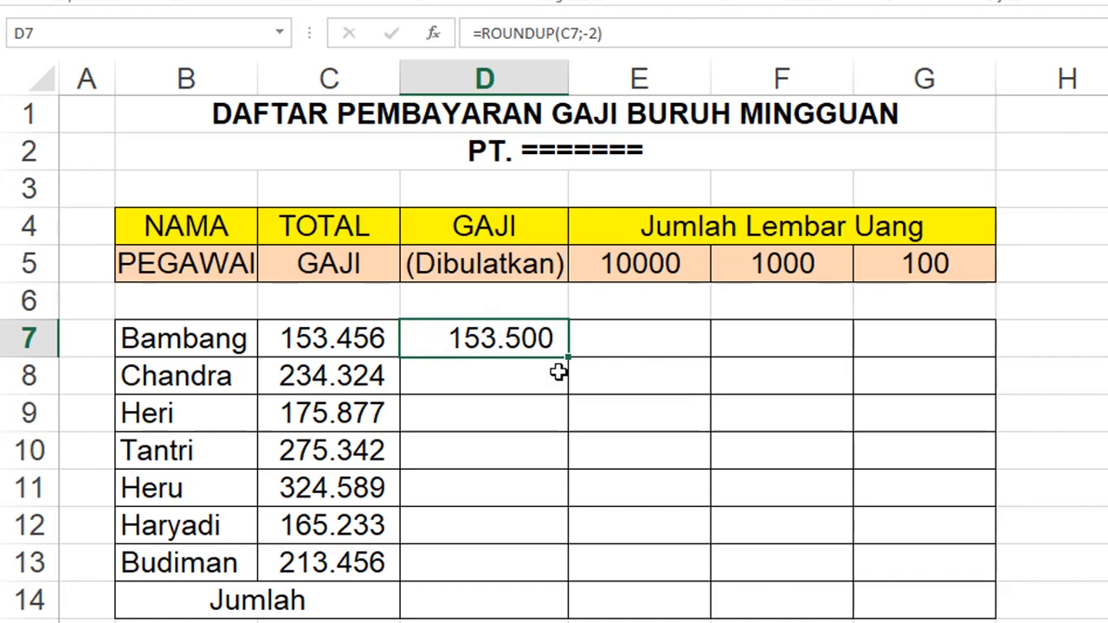
{"action": "left_click", "coordinate": [531, 417]}
{"action": "left_click", "coordinate": [507, 340]}
{"action": "left_click_drag", "start_coordinate": [568, 356], "coordinate": [568, 578]}
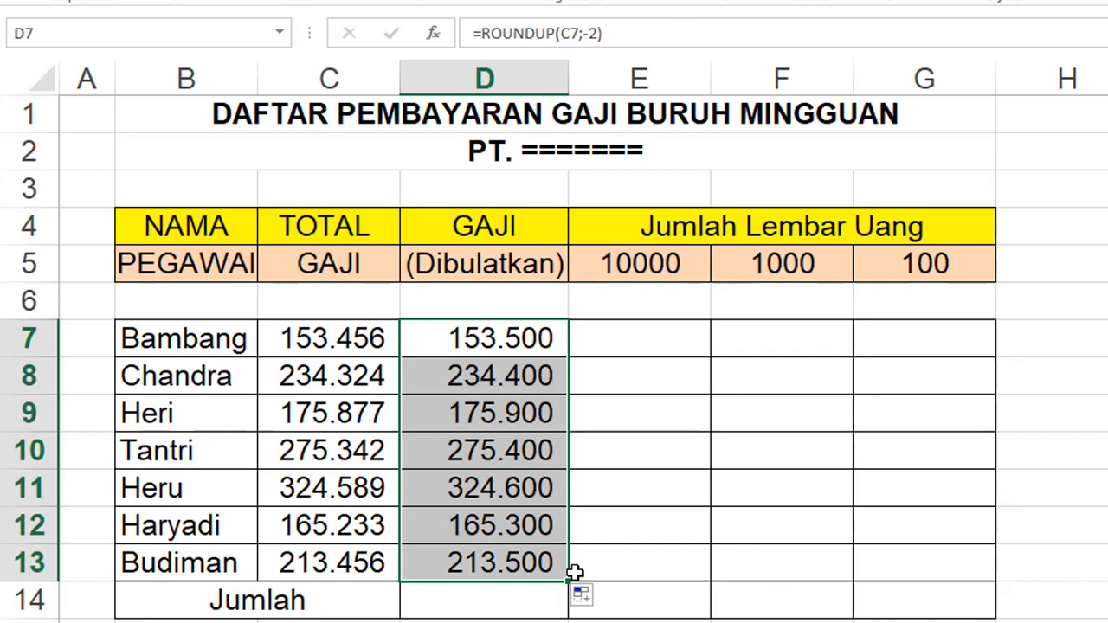
{"action": "left_click", "coordinate": [1099, 457]}
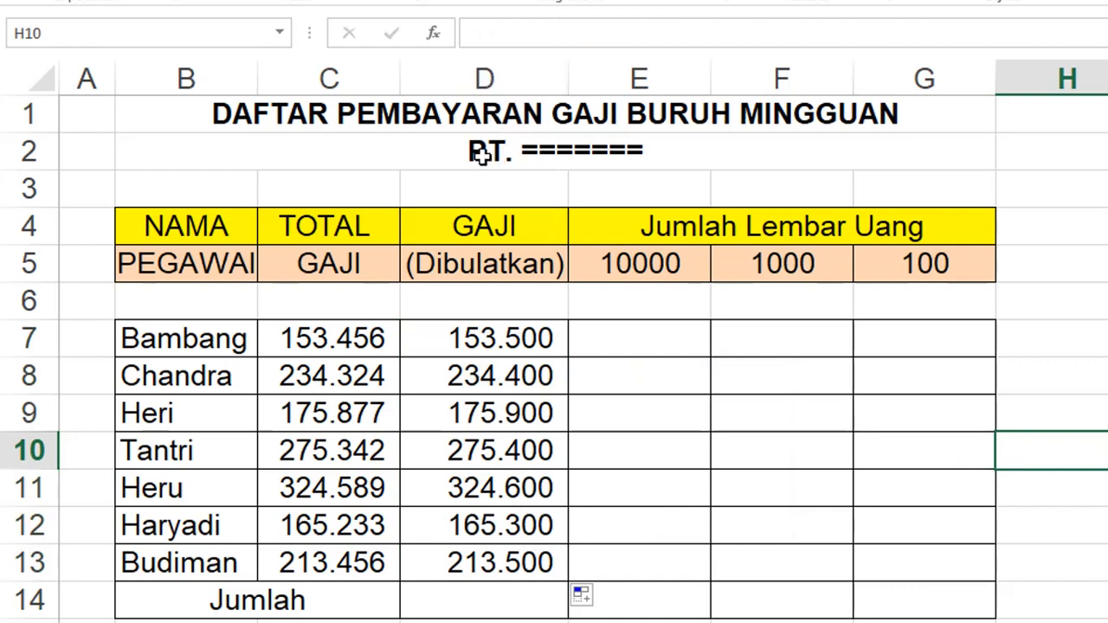
- Enter =INT(D7/$E$5) in E7 to count Bambang's 10000 notes, with E5 as an absolute reference
{"action": "left_click", "coordinate": [606, 344]}
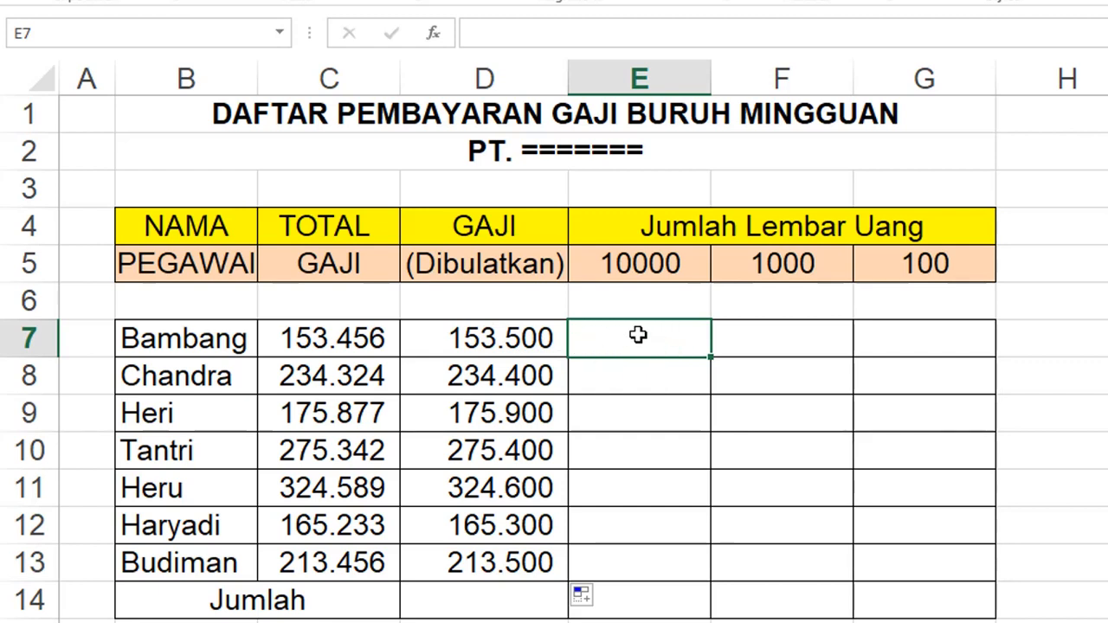
{"action": "type", "text": "="}
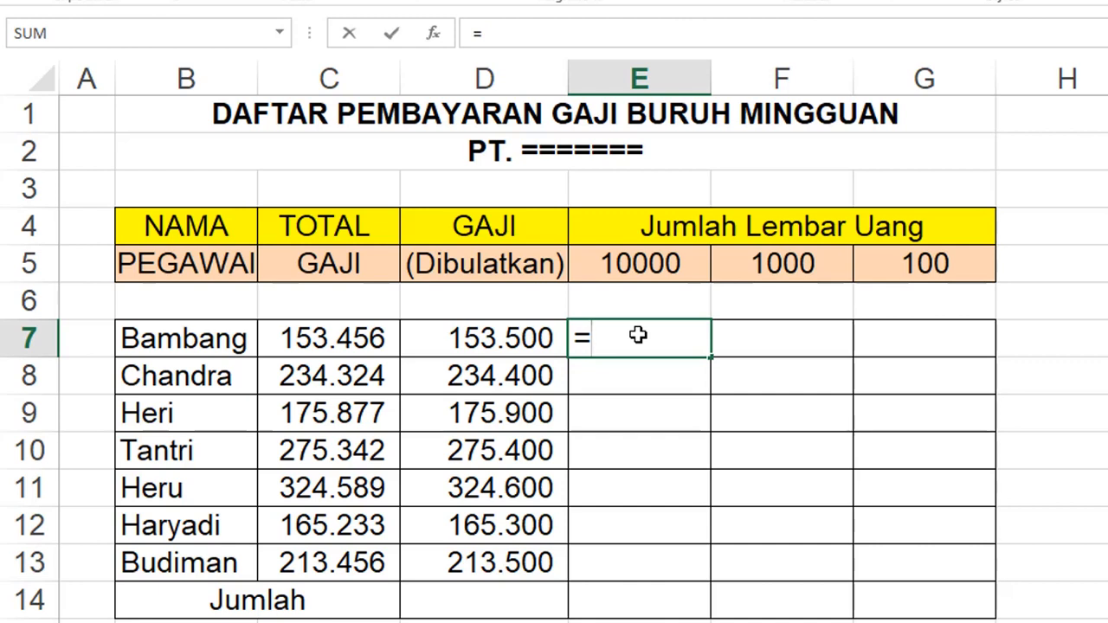
{"action": "type", "text": "INT"}
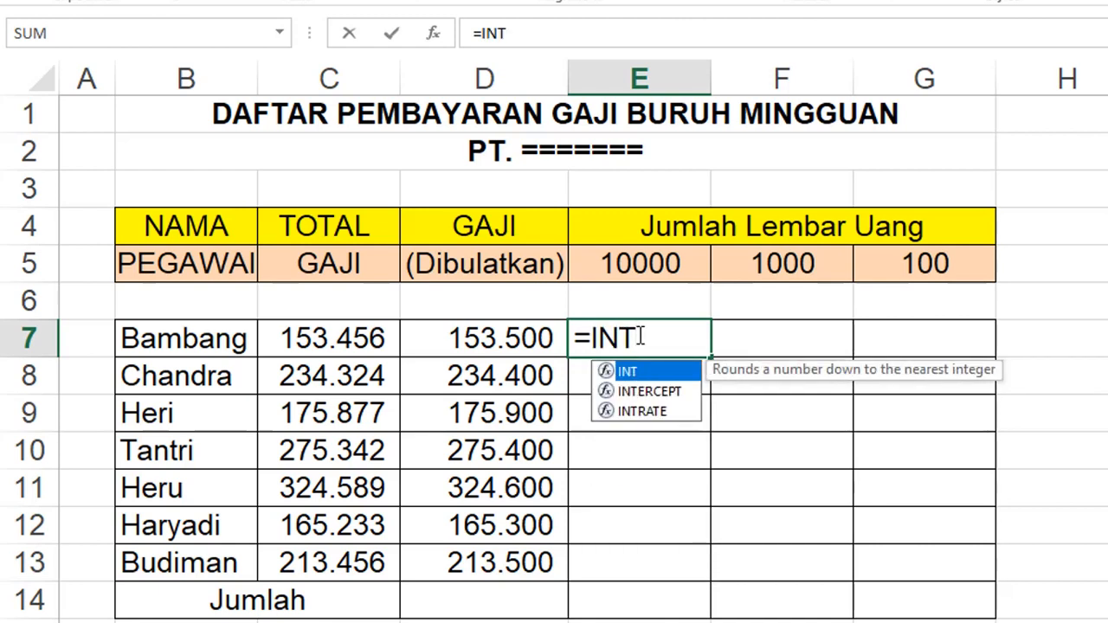
{"action": "type", "text": "("}
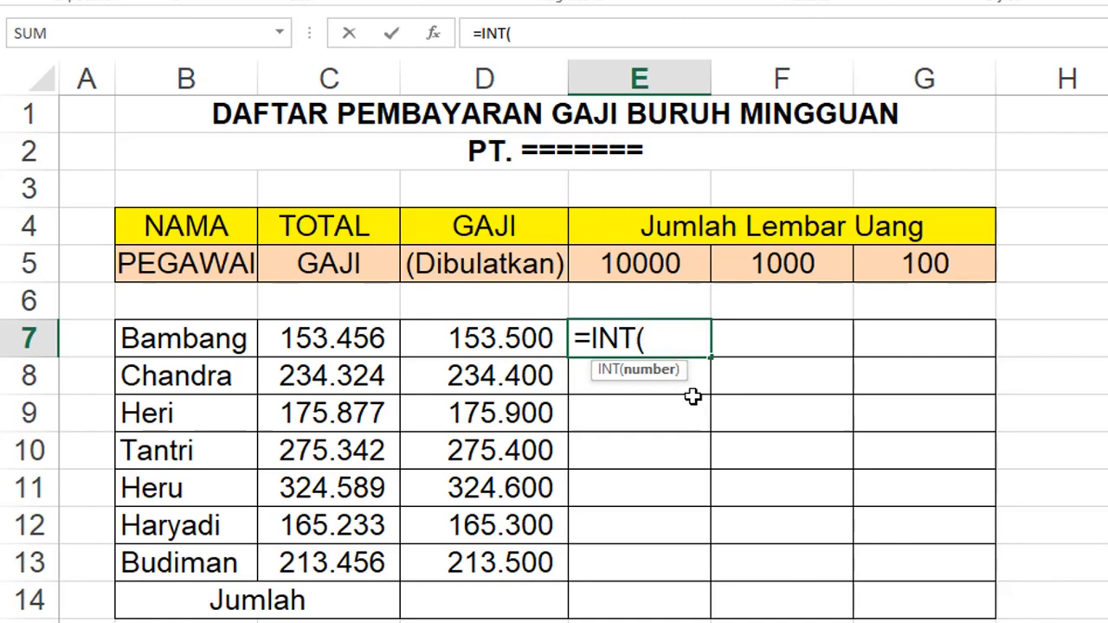
{"action": "left_click", "coordinate": [504, 339]}
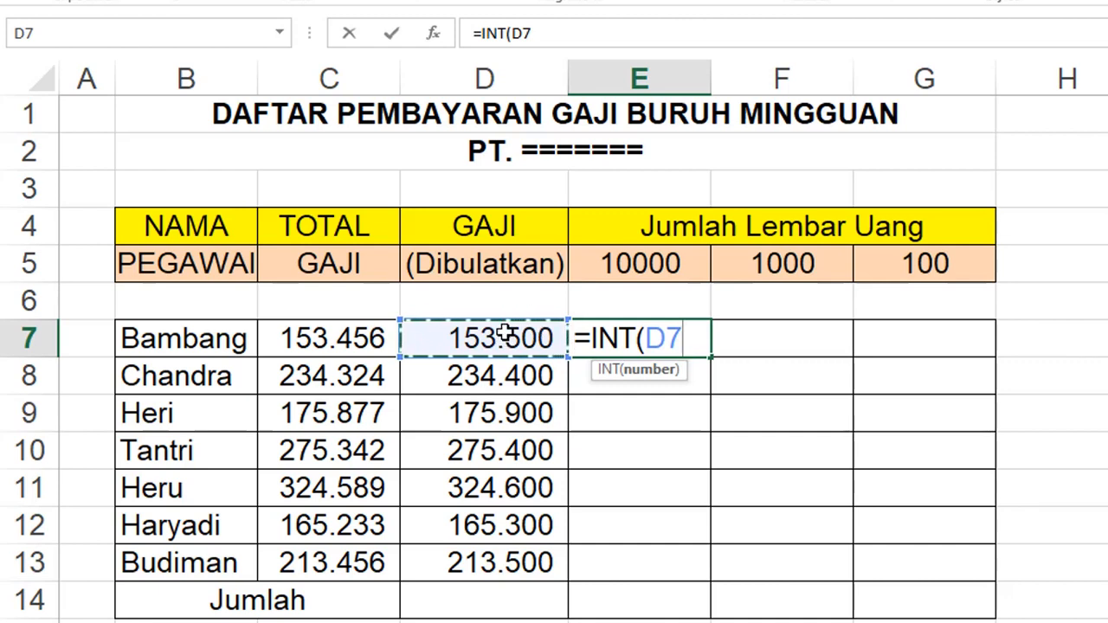
{"action": "type", "text": "/"}
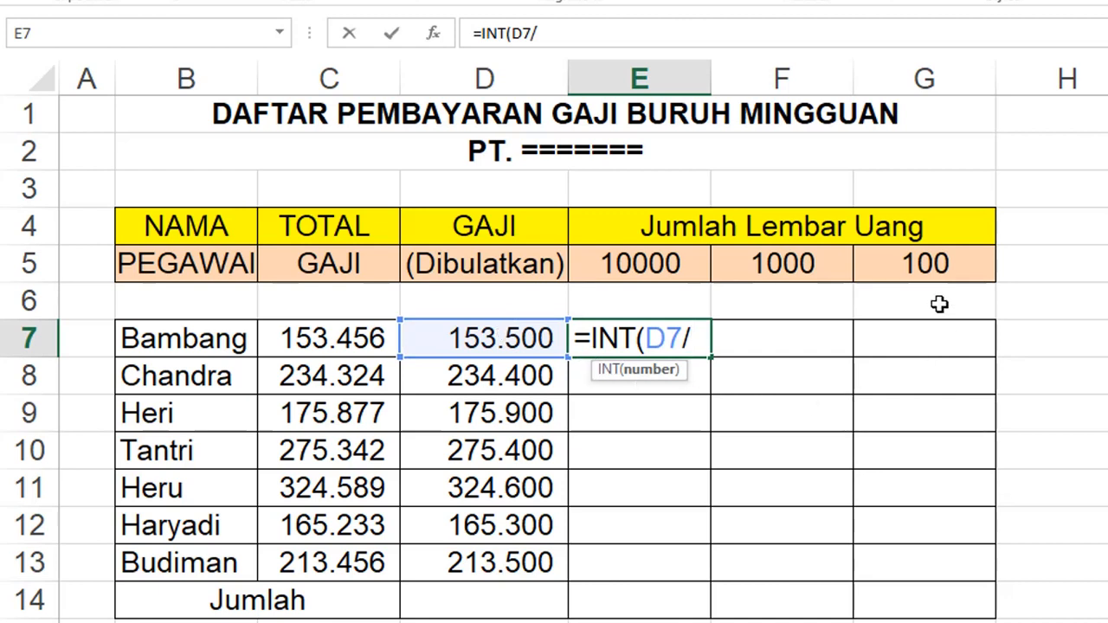
{"action": "left_click", "coordinate": [635, 267]}
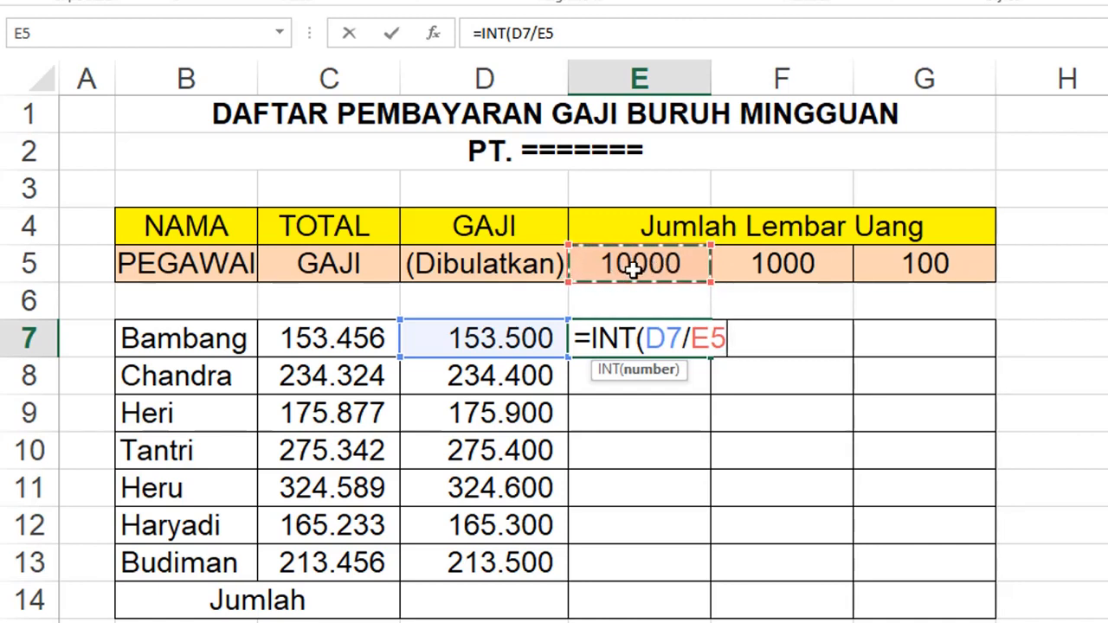
{"action": "key", "text": "F4"}
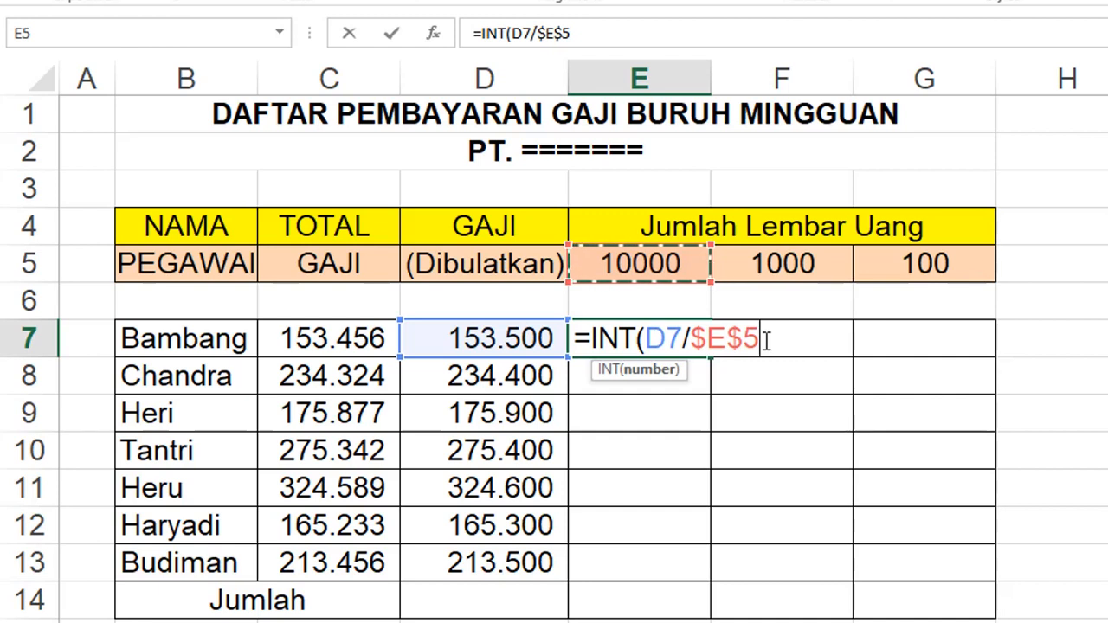
{"action": "type", "text": ")"}
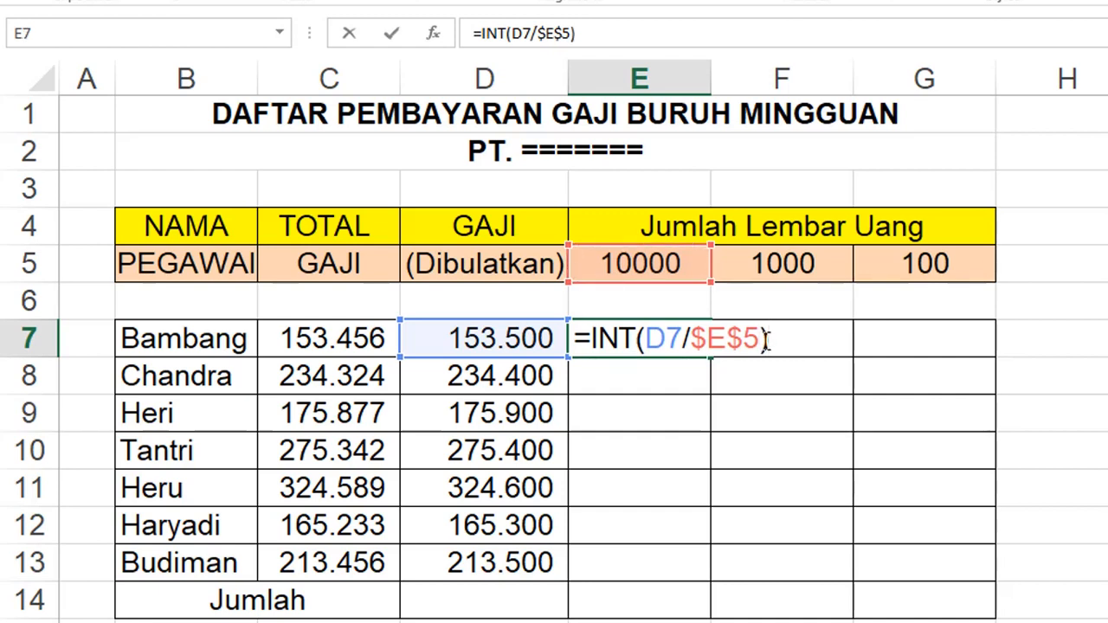
{"action": "key", "text": "Return"}
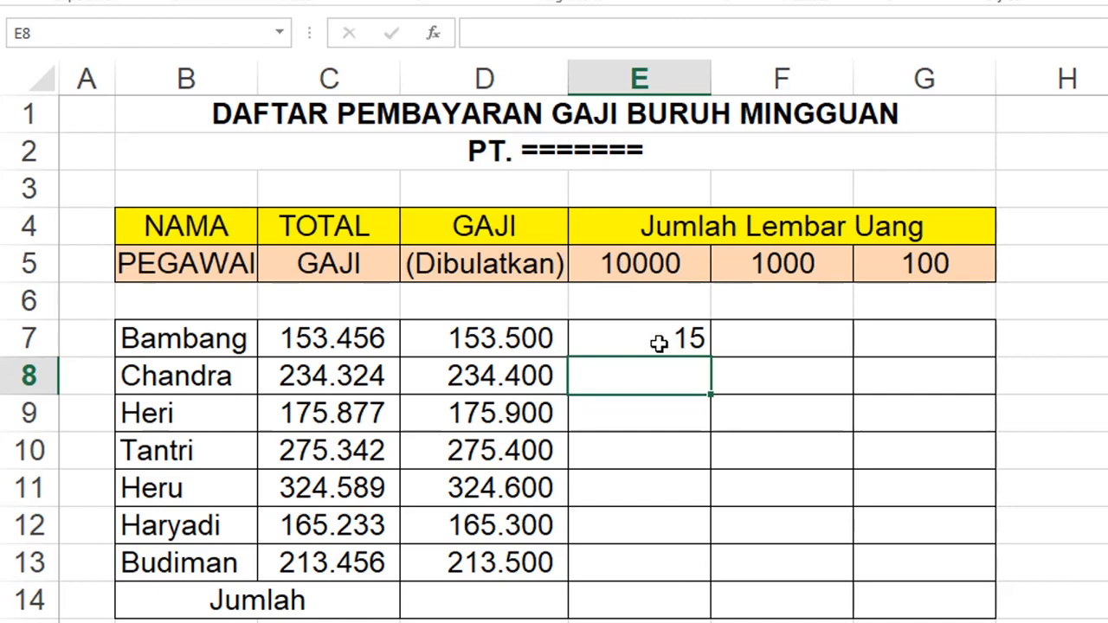
{"action": "left_click", "coordinate": [592, 342]}
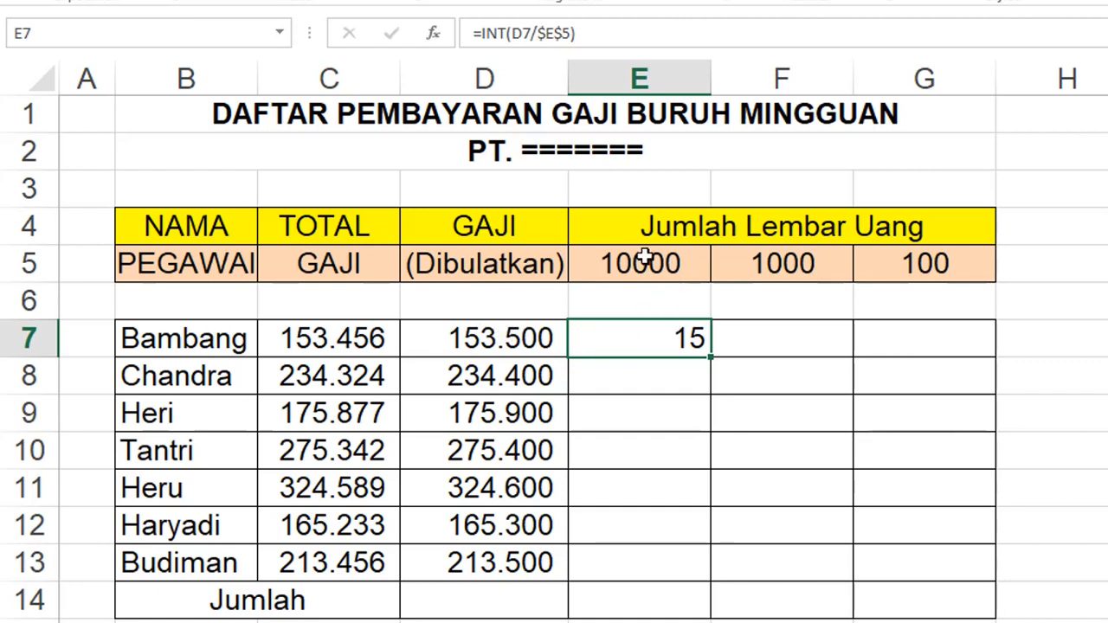
{"action": "left_click", "coordinate": [775, 340]}
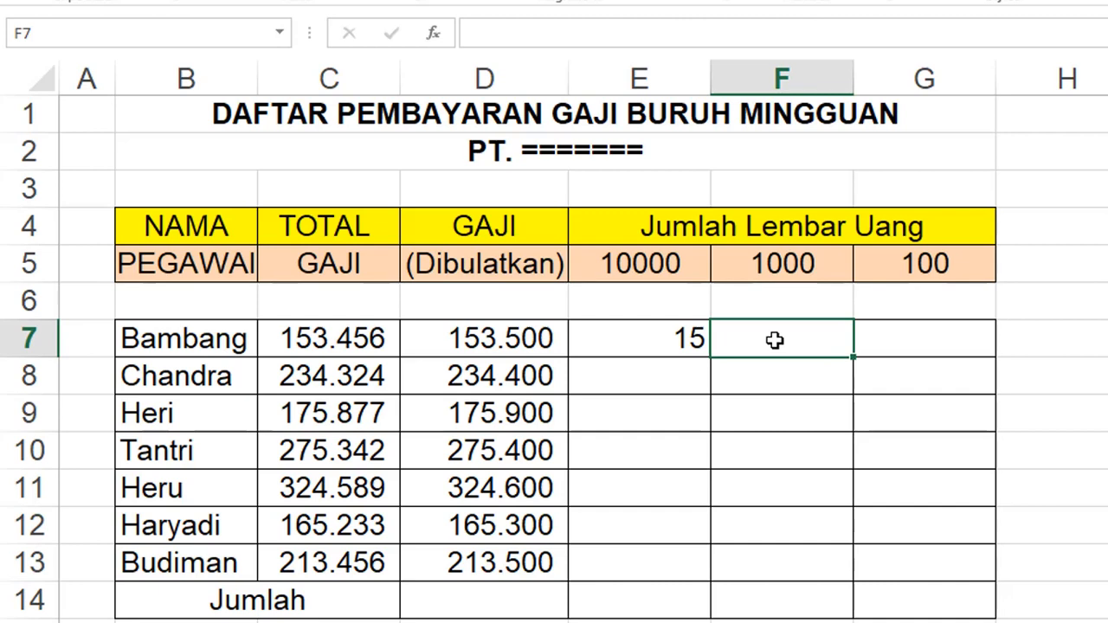
{"action": "type", "text": "="}
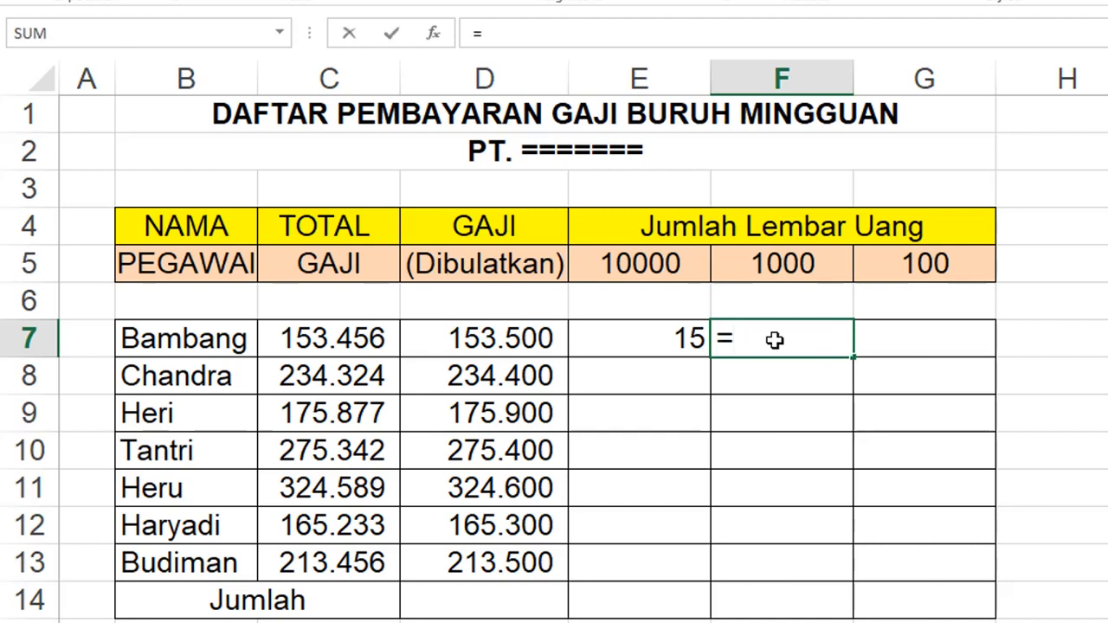
{"action": "type", "text": "INT("}
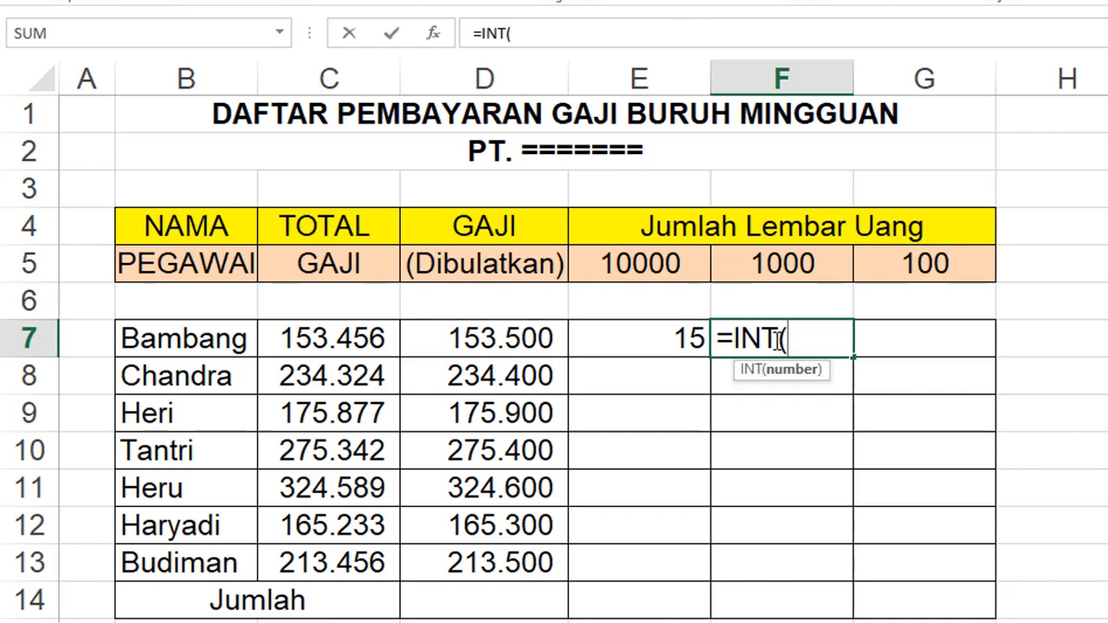
{"action": "type", "text": "MOD"}
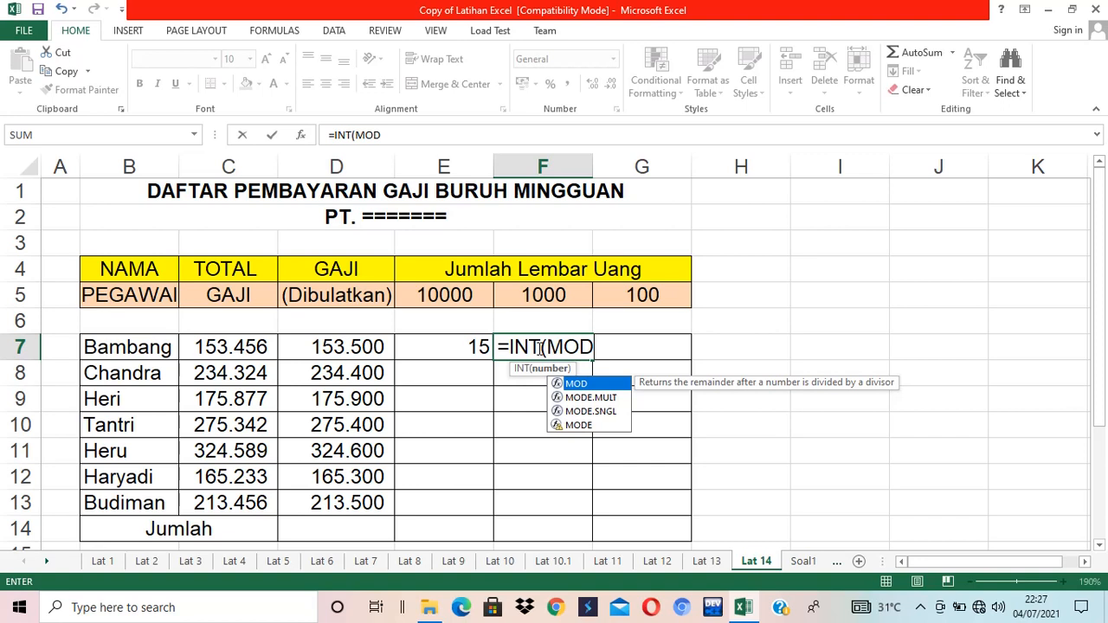
{"action": "key", "text": "shift+Home"}
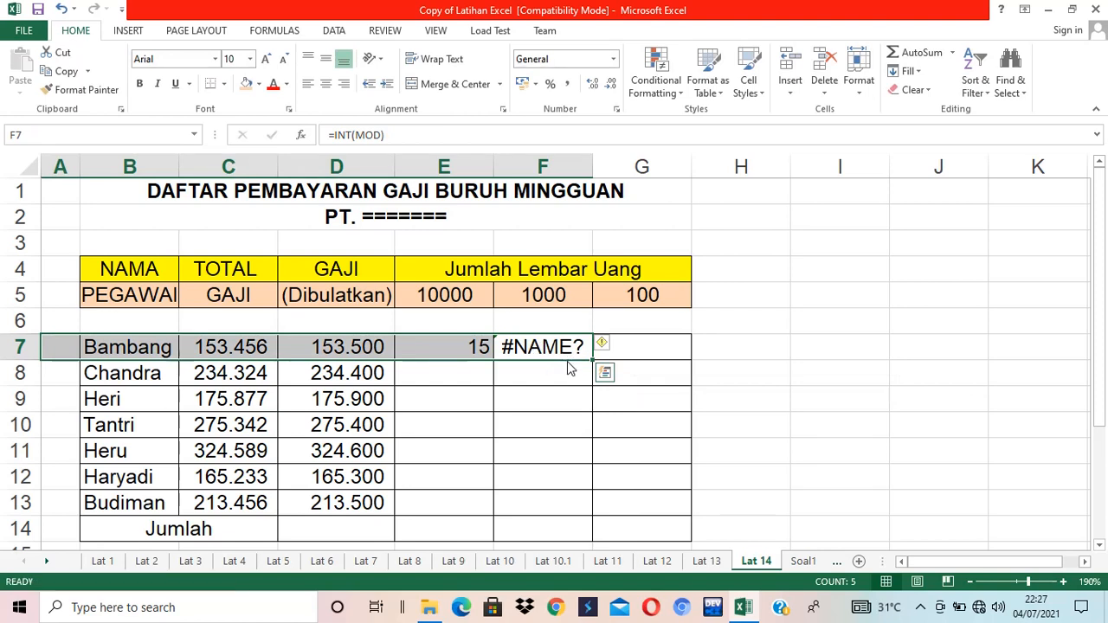
{"action": "left_click", "coordinate": [562, 351]}
{"action": "key", "text": "Delete"}
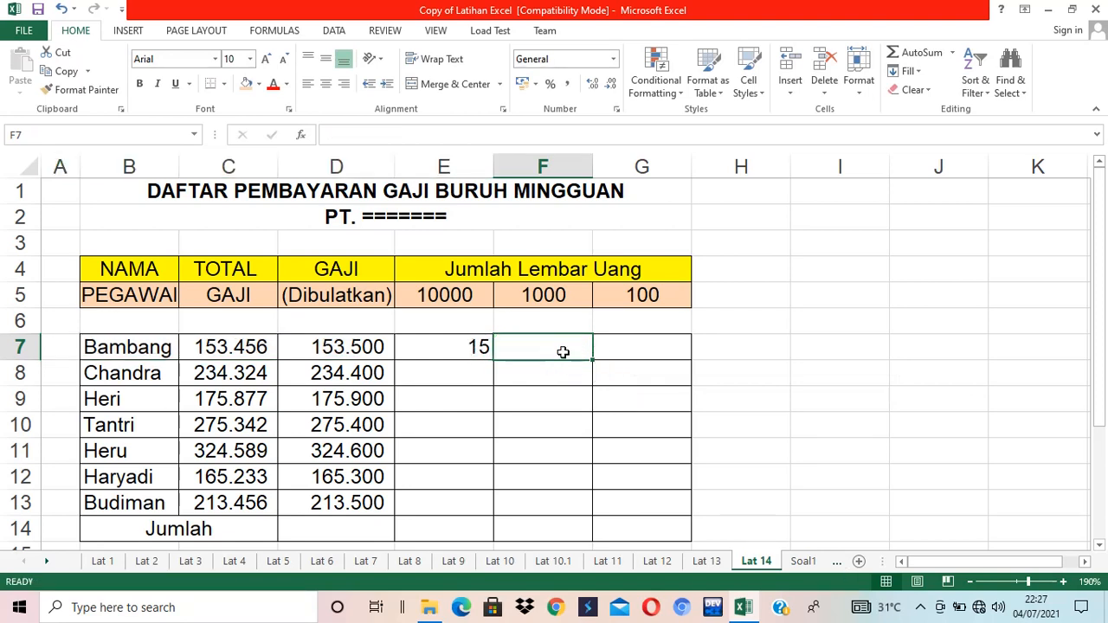
- Enter 3 in I4 and 2 in I6 as scratch values beside the table
{"action": "left_click", "coordinate": [780, 339]}
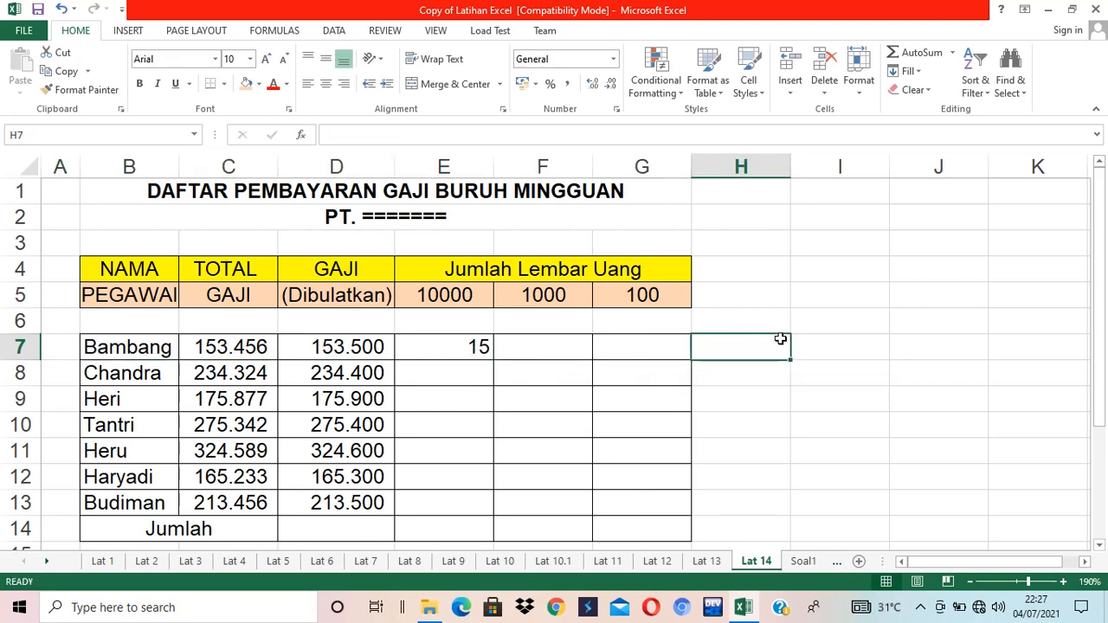
{"action": "left_click", "coordinate": [804, 270]}
{"action": "type", "text": "3"}
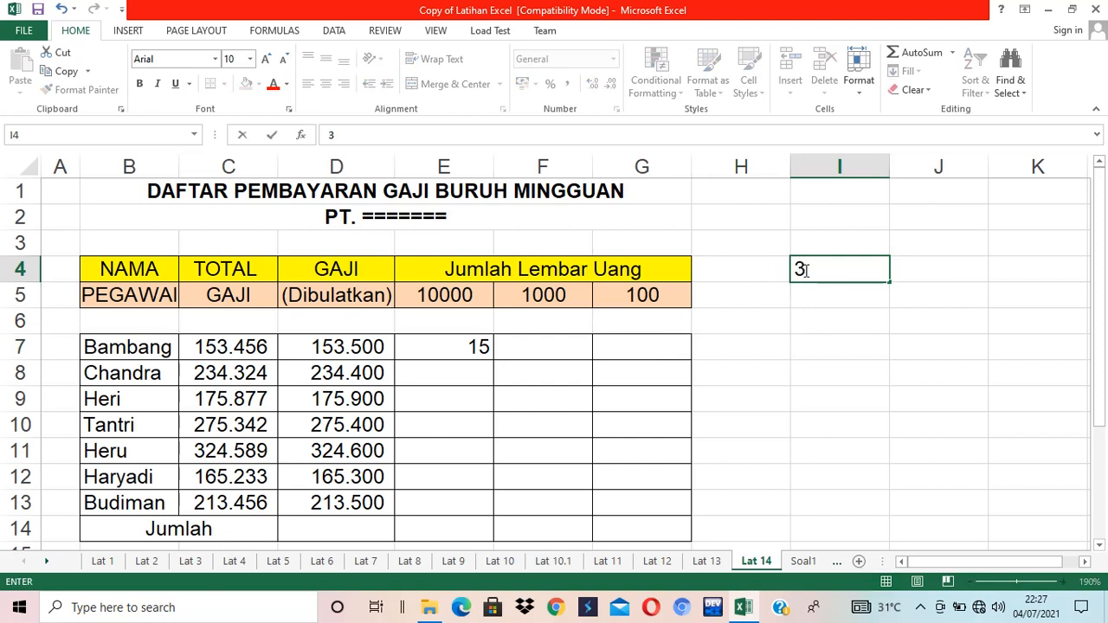
{"action": "key", "text": "Return"}
{"action": "key", "text": "Return"}
{"action": "type", "text": "2"}
{"action": "key", "text": "Tab"}
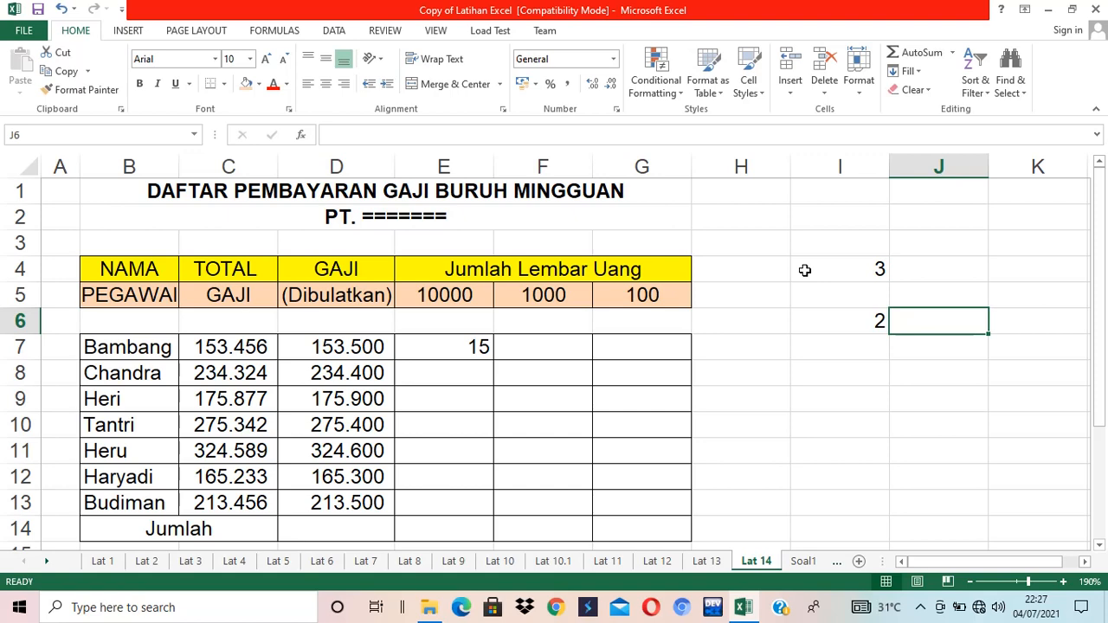
- Launch the Paint app to sketch an explanation
{"action": "key", "text": "super+r"}
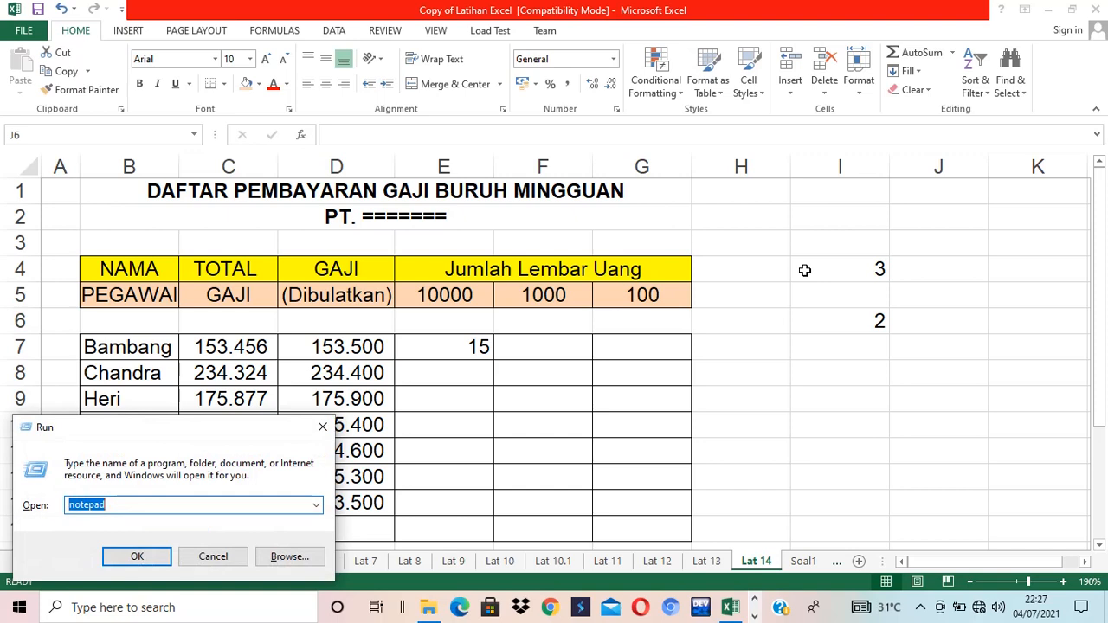
{"action": "type", "text": "PAINT"}
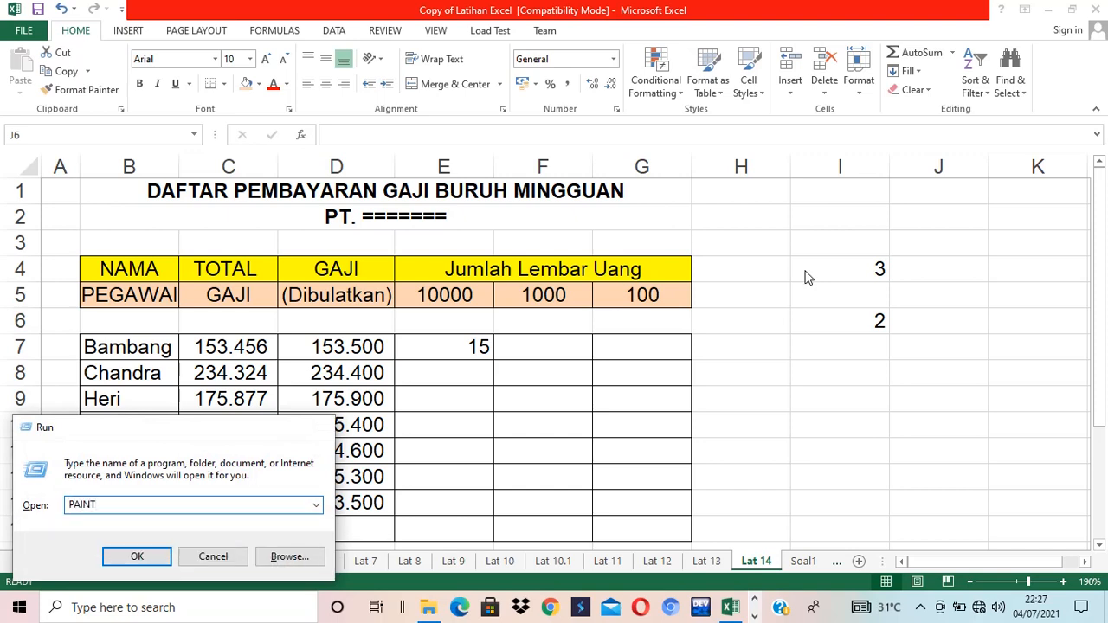
{"action": "key", "text": "Return"}
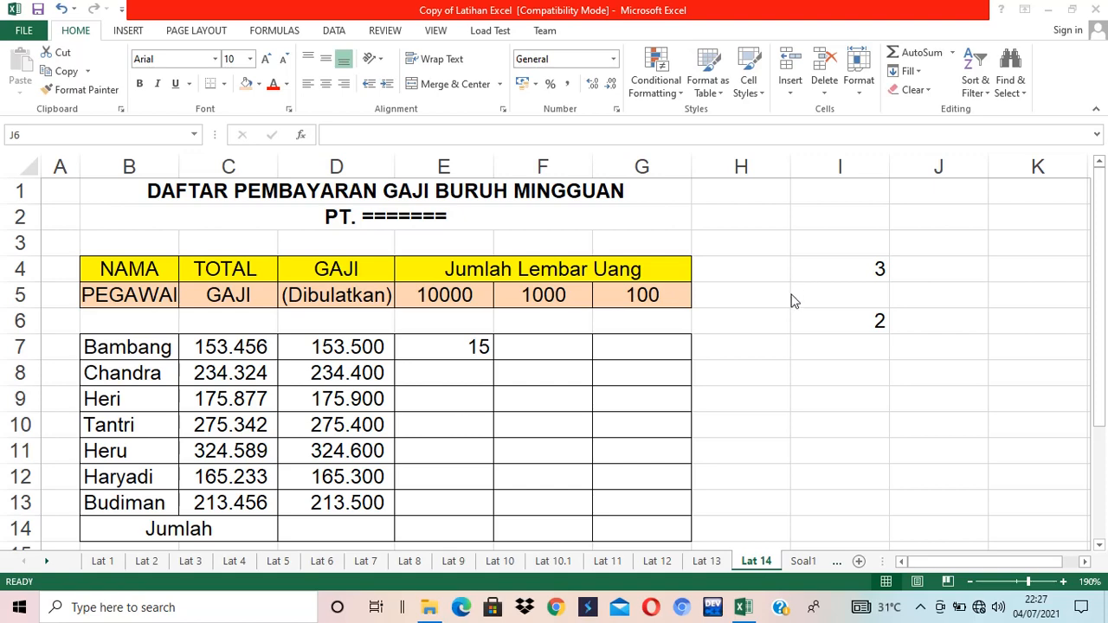
{"action": "left_click", "coordinate": [19, 606]}
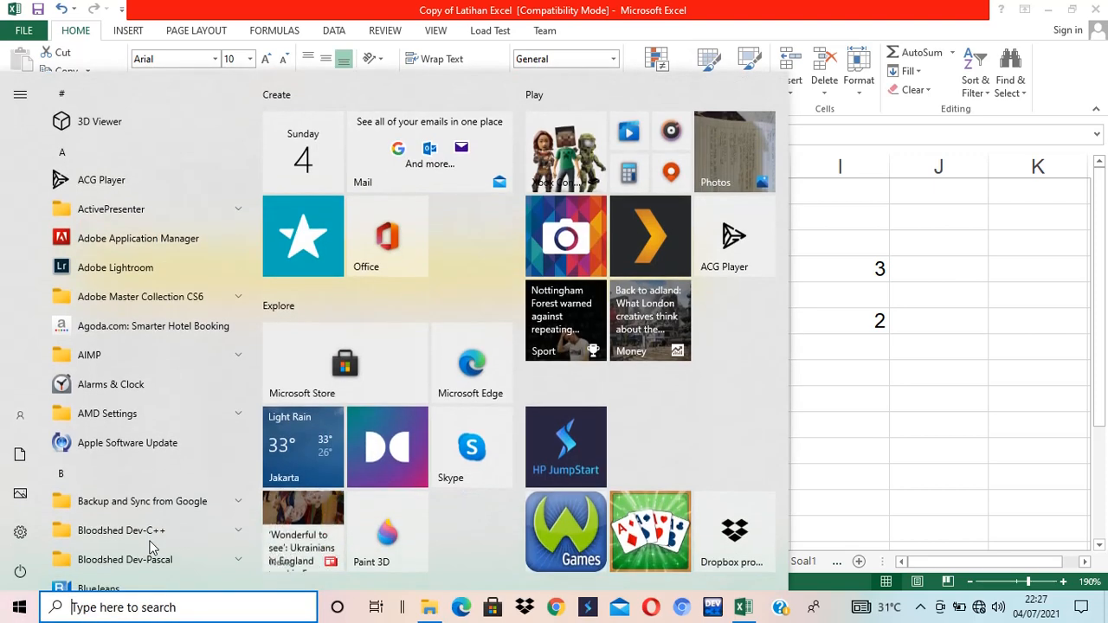
{"action": "type", "text": "PAIN"}
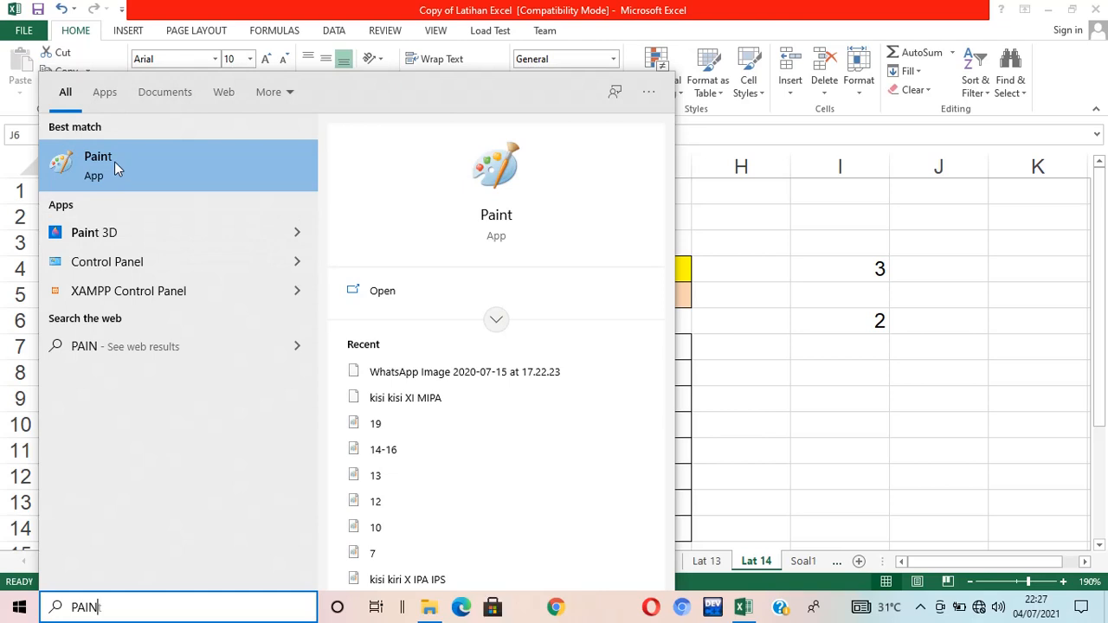
{"action": "left_click", "coordinate": [114, 161]}
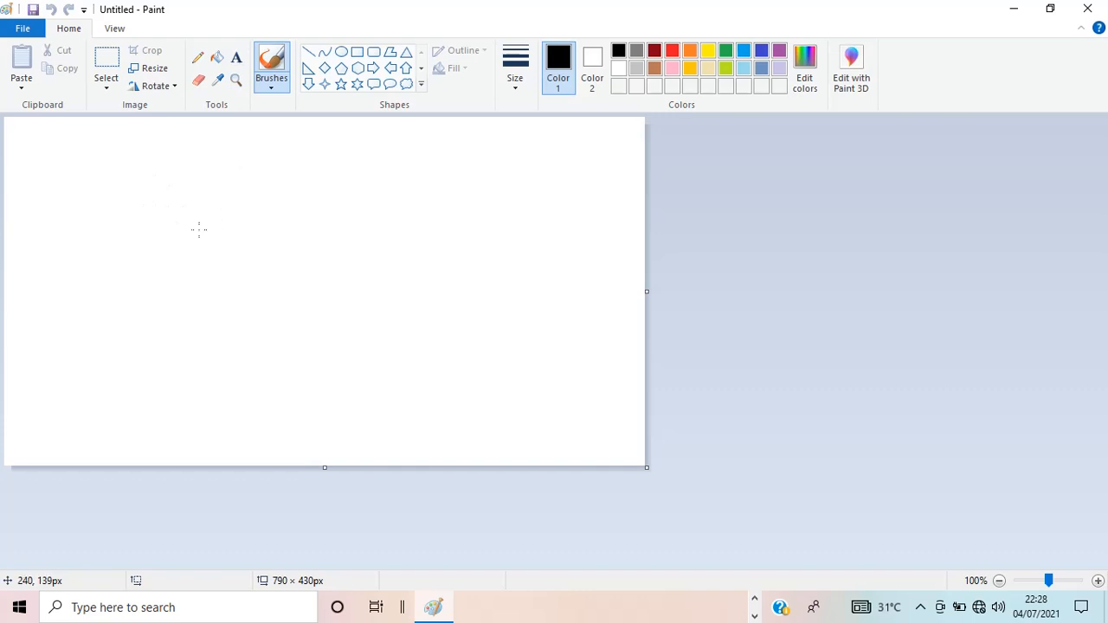
- Draw the long division of 3 by 2, showing quotient 1 and circled remainder 1
{"action": "mouse_move", "coordinate": [235, 218]}
{"action": "left_mouse_down"}
{"action": "mouse_move", "coordinate": [279, 205]}
{"action": "mouse_move", "coordinate": [290, 277]}
{"action": "mouse_move", "coordinate": [227, 287]}
{"action": "left_mouse_up"}
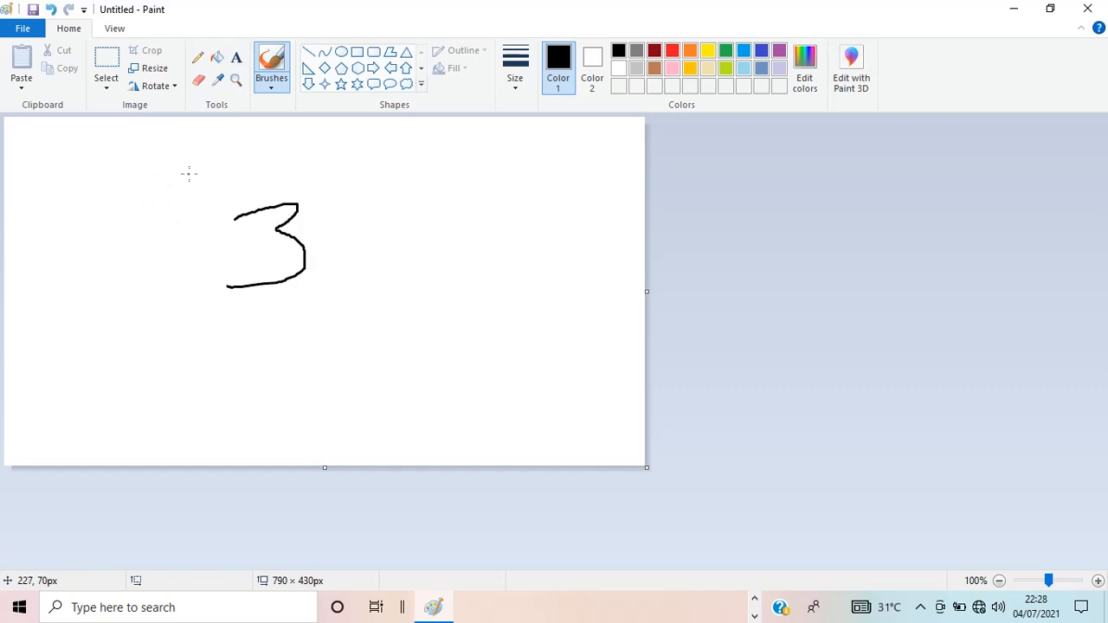
{"action": "left_click_drag", "start_coordinate": [185, 175], "coordinate": [174, 297]}
{"action": "left_click_drag", "start_coordinate": [182, 174], "coordinate": [359, 175]}
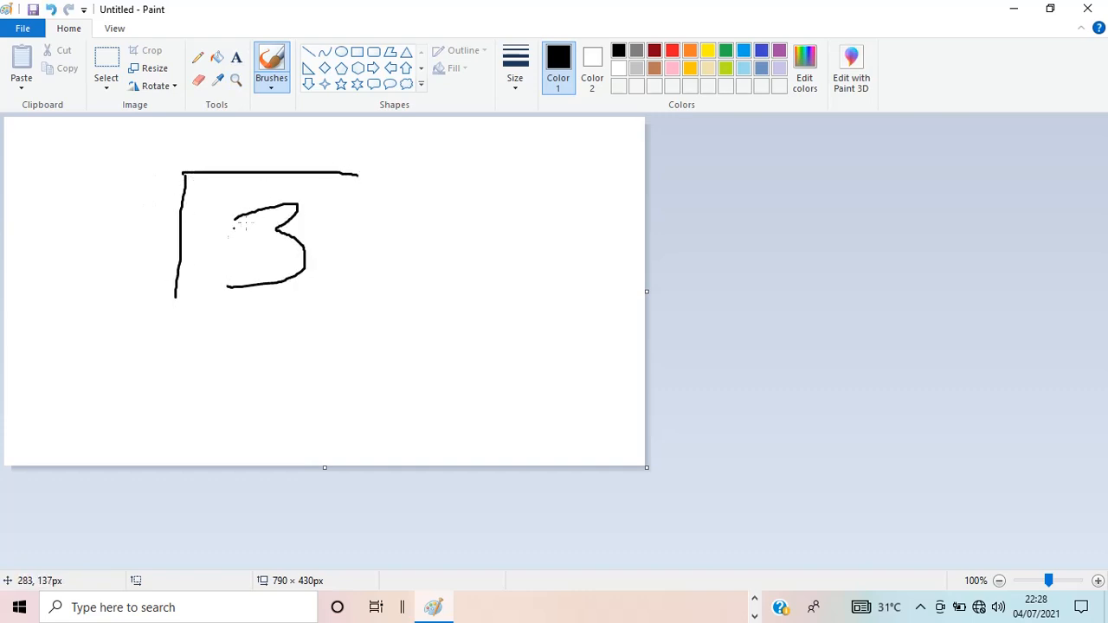
{"action": "mouse_move", "coordinate": [111, 218]}
{"action": "left_mouse_down"}
{"action": "mouse_move", "coordinate": [122, 277]}
{"action": "mouse_move", "coordinate": [140, 297]}
{"action": "left_mouse_up"}
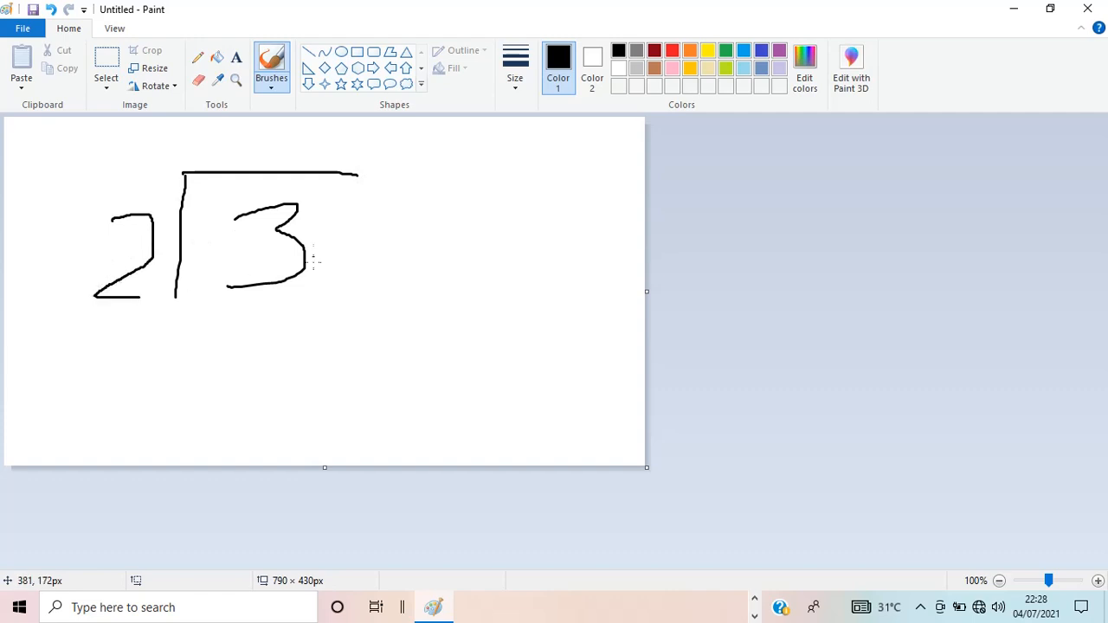
{"action": "left_click_drag", "start_coordinate": [223, 135], "coordinate": [225, 169]}
{"action": "mouse_move", "coordinate": [254, 300]}
{"action": "left_mouse_down"}
{"action": "mouse_move", "coordinate": [282, 300]}
{"action": "mouse_move", "coordinate": [248, 357]}
{"action": "mouse_move", "coordinate": [312, 358]}
{"action": "left_mouse_up"}
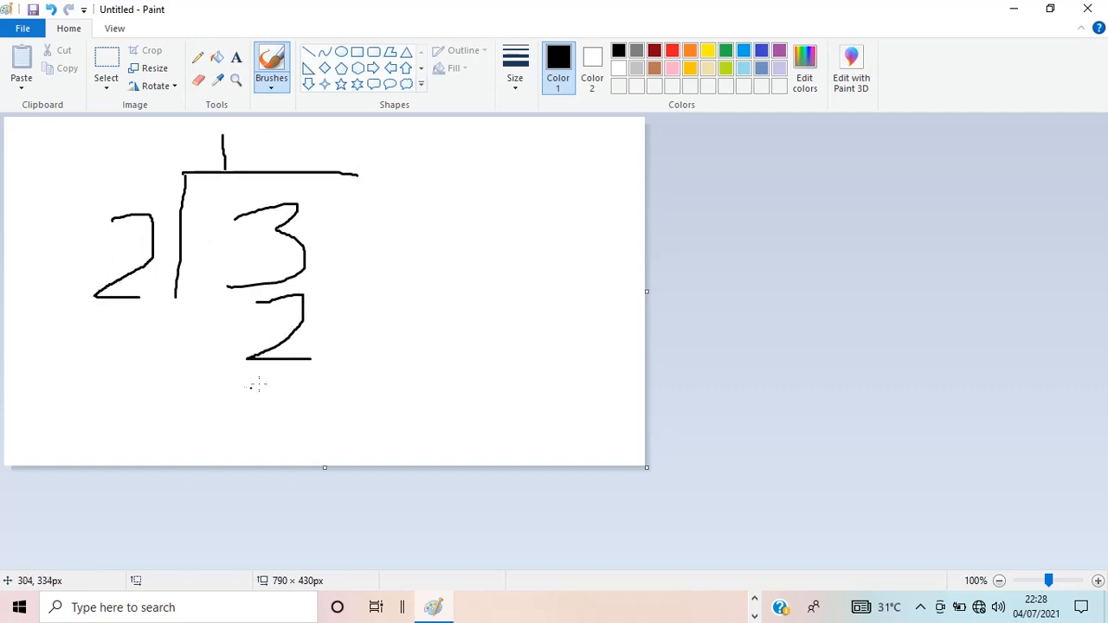
{"action": "left_click_drag", "start_coordinate": [236, 397], "coordinate": [392, 391]}
{"action": "left_click_drag", "start_coordinate": [294, 417], "coordinate": [298, 463]}
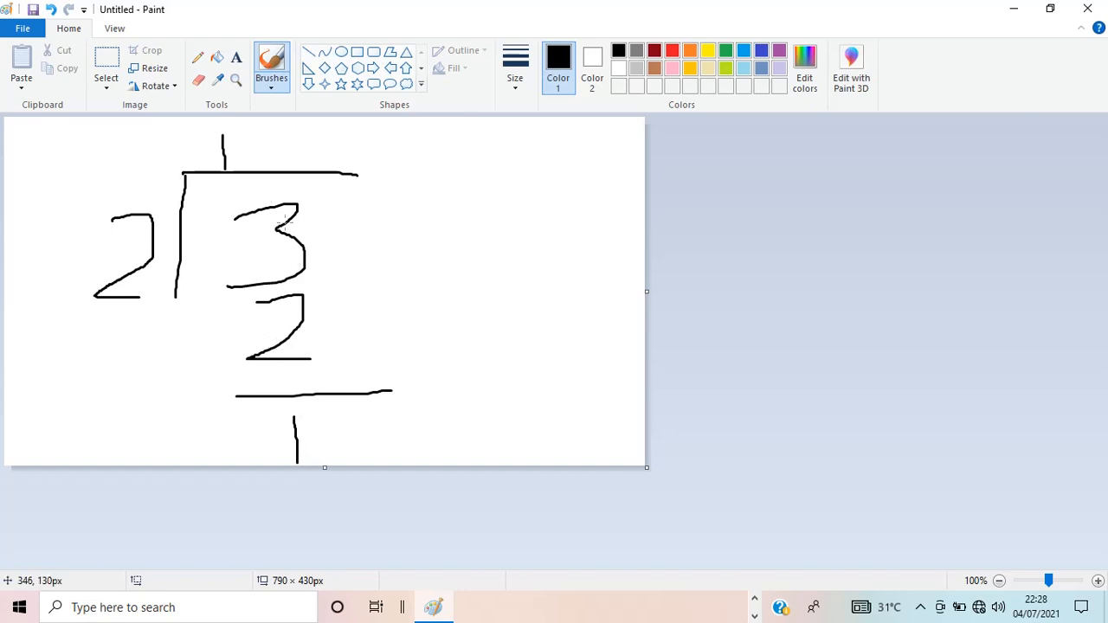
{"action": "mouse_move", "coordinate": [317, 409]}
{"action": "left_mouse_down"}
{"action": "mouse_move", "coordinate": [280, 408]}
{"action": "mouse_move", "coordinate": [249, 472]}
{"action": "mouse_move", "coordinate": [347, 422]}
{"action": "mouse_move", "coordinate": [285, 407]}
{"action": "left_mouse_up"}
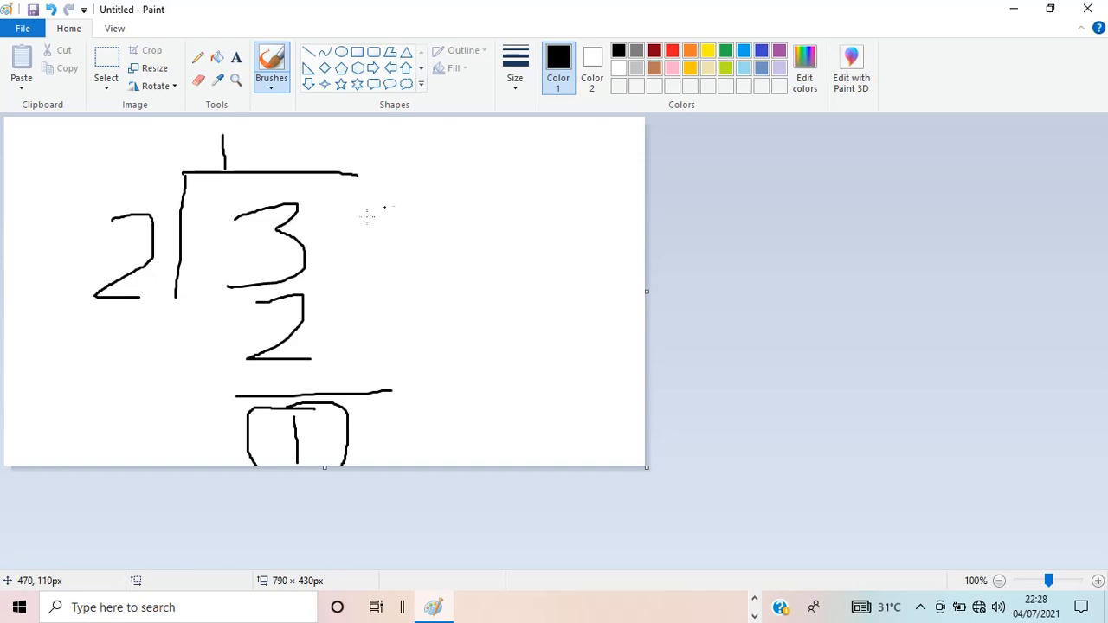
- Handwrite the 3 MOD 2 = 1 examples beside the division, circle their numbers, and close Paint without saving
{"action": "mouse_move", "coordinate": [414, 167]}
{"action": "left_mouse_down"}
{"action": "mouse_move", "coordinate": [440, 185]}
{"action": "mouse_move", "coordinate": [405, 208]}
{"action": "left_mouse_up"}
{"action": "mouse_move", "coordinate": [461, 167]}
{"action": "left_mouse_down"}
{"action": "mouse_move", "coordinate": [465, 187]}
{"action": "mouse_move", "coordinate": [482, 193]}
{"action": "mouse_move", "coordinate": [563, 201]}
{"action": "mouse_move", "coordinate": [603, 165]}
{"action": "mouse_move", "coordinate": [629, 181]}
{"action": "left_mouse_up"}
{"action": "left_click_drag", "start_coordinate": [419, 256], "coordinate": [420, 290]}
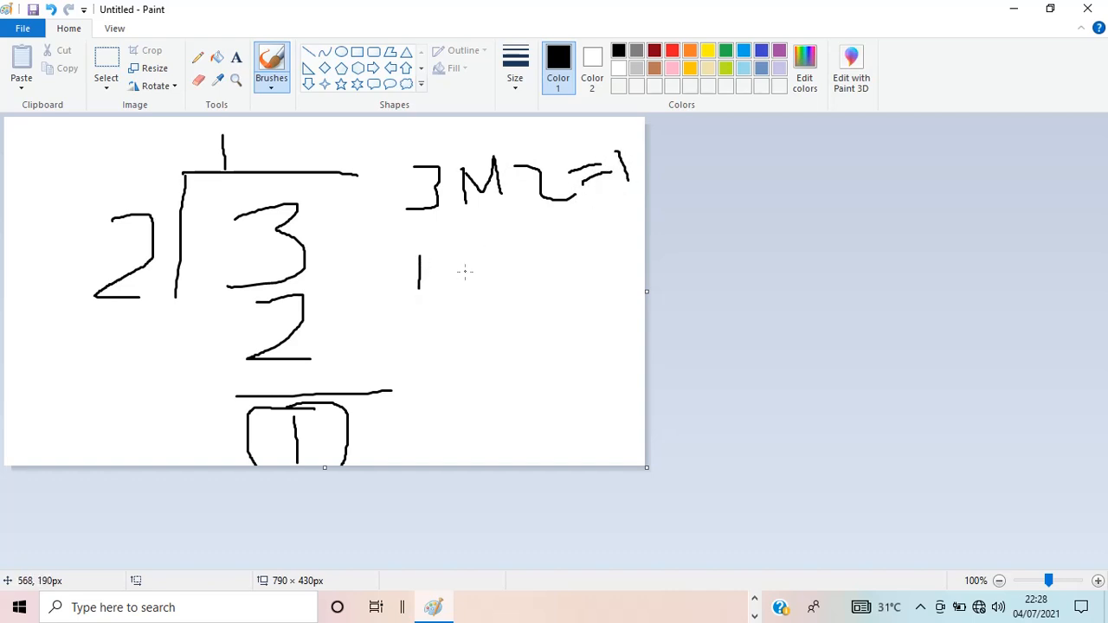
{"action": "mouse_move", "coordinate": [463, 258]}
{"action": "left_mouse_down"}
{"action": "mouse_move", "coordinate": [463, 286]}
{"action": "mouse_move", "coordinate": [504, 258]}
{"action": "mouse_move", "coordinate": [508, 298]}
{"action": "mouse_move", "coordinate": [552, 303]}
{"action": "mouse_move", "coordinate": [531, 277]}
{"action": "mouse_move", "coordinate": [580, 287]}
{"action": "mouse_move", "coordinate": [607, 315]}
{"action": "mouse_move", "coordinate": [640, 300]}
{"action": "left_mouse_up"}
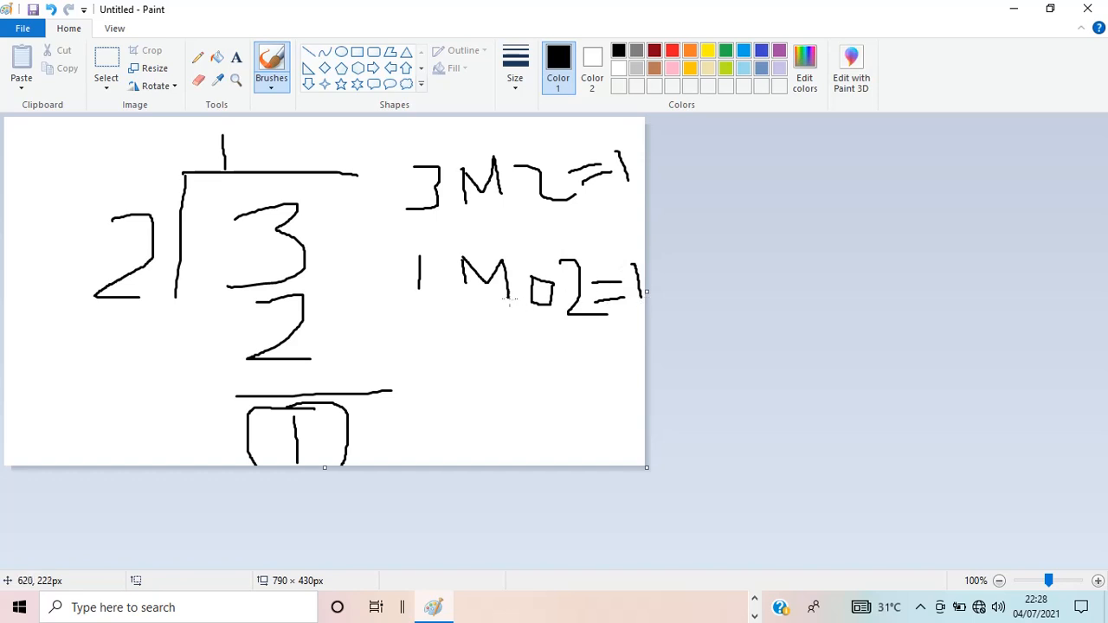
{"action": "mouse_move", "coordinate": [443, 256]}
{"action": "left_mouse_down"}
{"action": "mouse_move", "coordinate": [426, 249]}
{"action": "mouse_move", "coordinate": [393, 284]}
{"action": "mouse_move", "coordinate": [464, 275]}
{"action": "mouse_move", "coordinate": [439, 256]}
{"action": "left_mouse_up"}
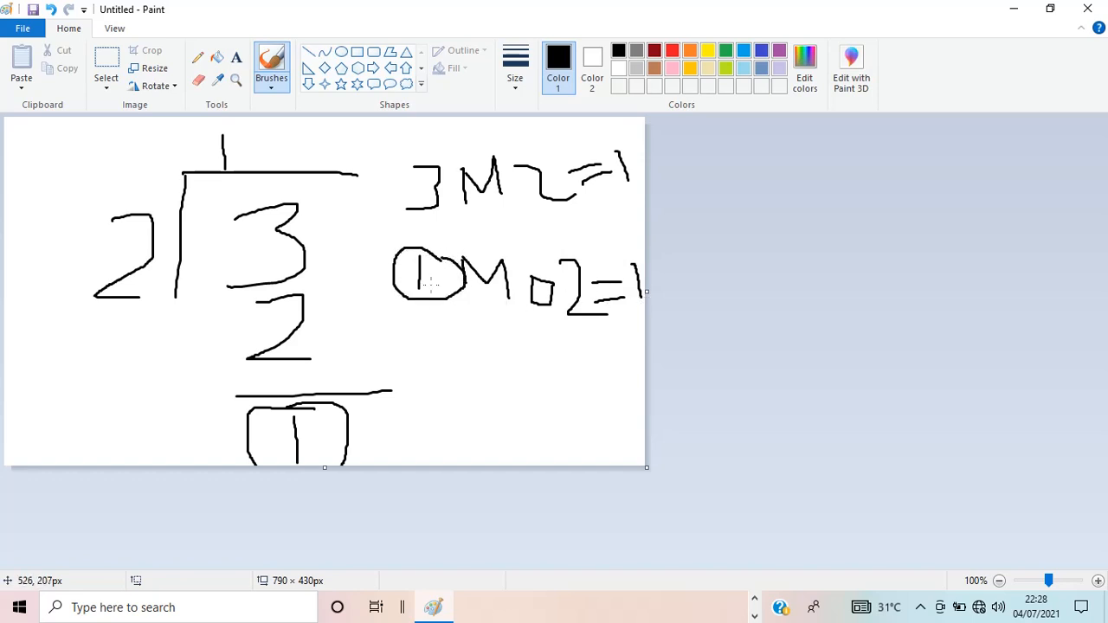
{"action": "mouse_move", "coordinate": [574, 250]}
{"action": "left_mouse_down"}
{"action": "mouse_move", "coordinate": [559, 323]}
{"action": "mouse_move", "coordinate": [597, 264]}
{"action": "mouse_move", "coordinate": [578, 250]}
{"action": "left_mouse_up"}
{"action": "left_click_drag", "start_coordinate": [430, 283], "coordinate": [495, 267]}
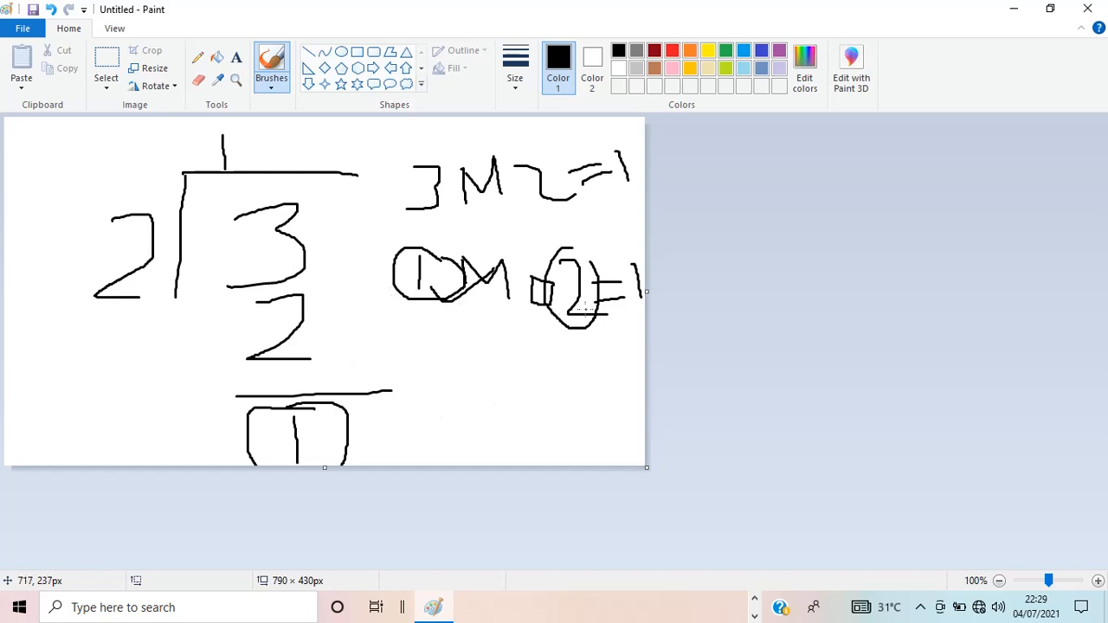
{"action": "left_click_drag", "start_coordinate": [616, 316], "coordinate": [645, 303]}
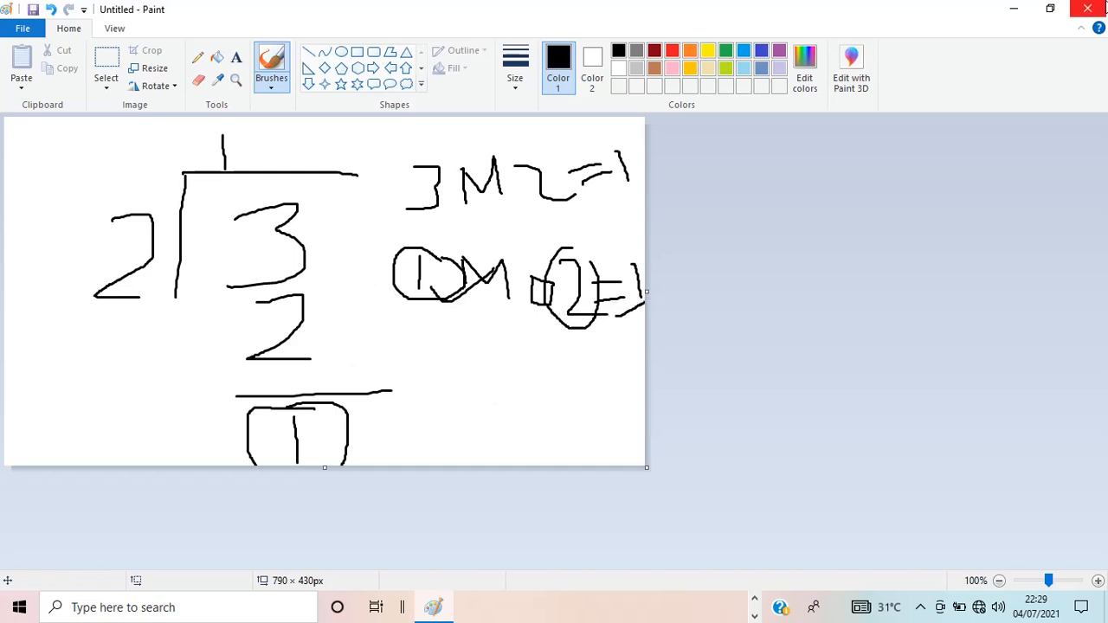
{"action": "left_click", "coordinate": [1087, 9]}
{"action": "left_click", "coordinate": [568, 305]}
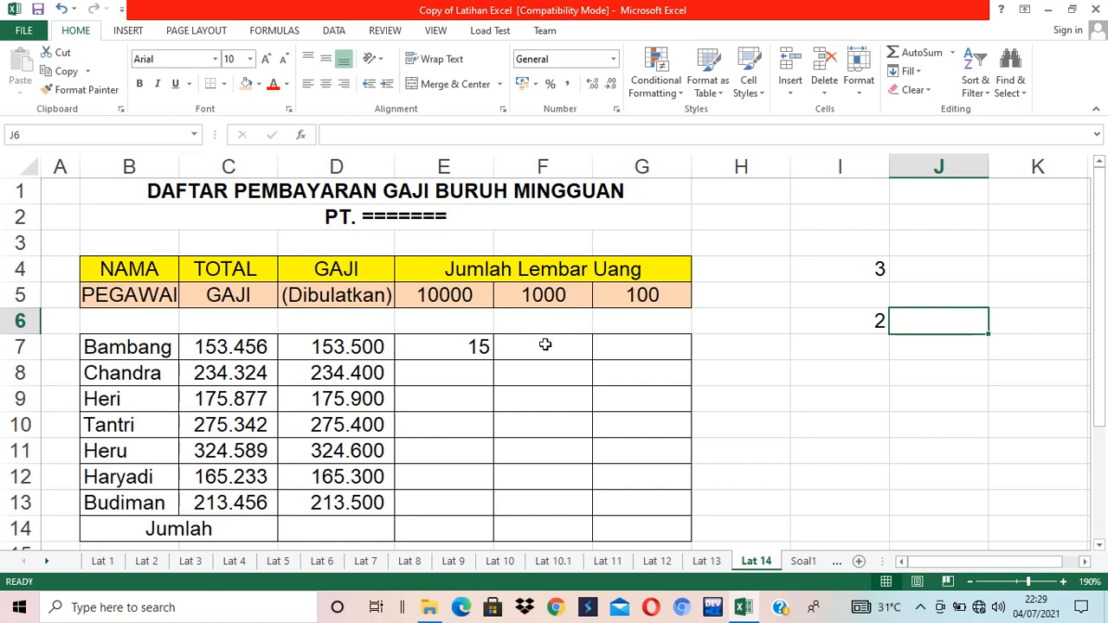
- Clear the scratch values from I4 through I6
{"action": "left_click", "coordinate": [554, 346]}
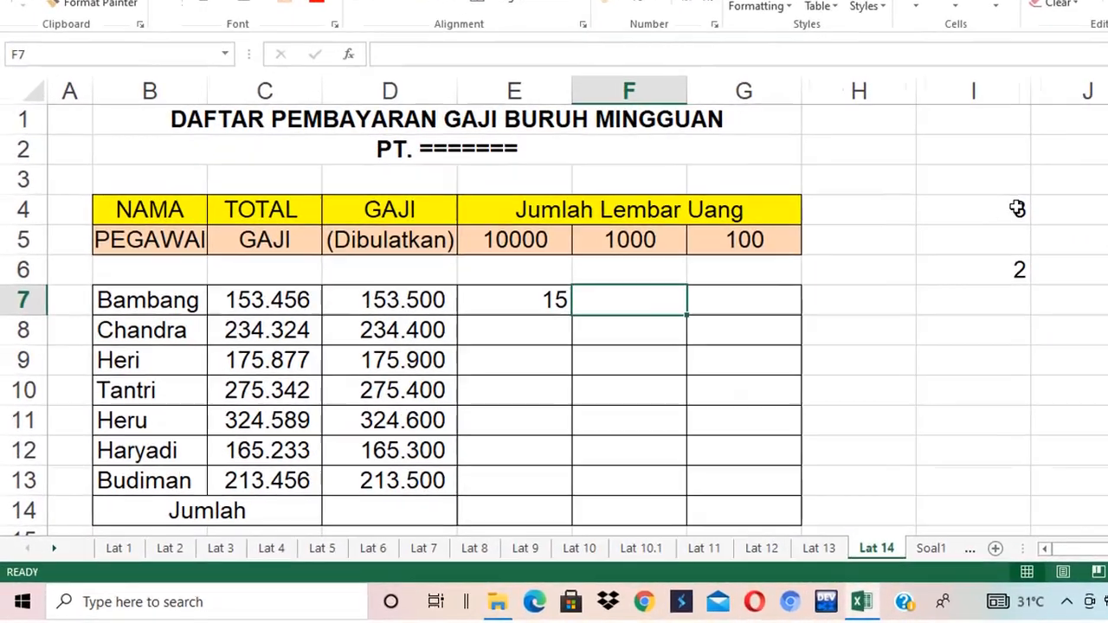
{"action": "left_click_drag", "start_coordinate": [874, 270], "coordinate": [880, 314]}
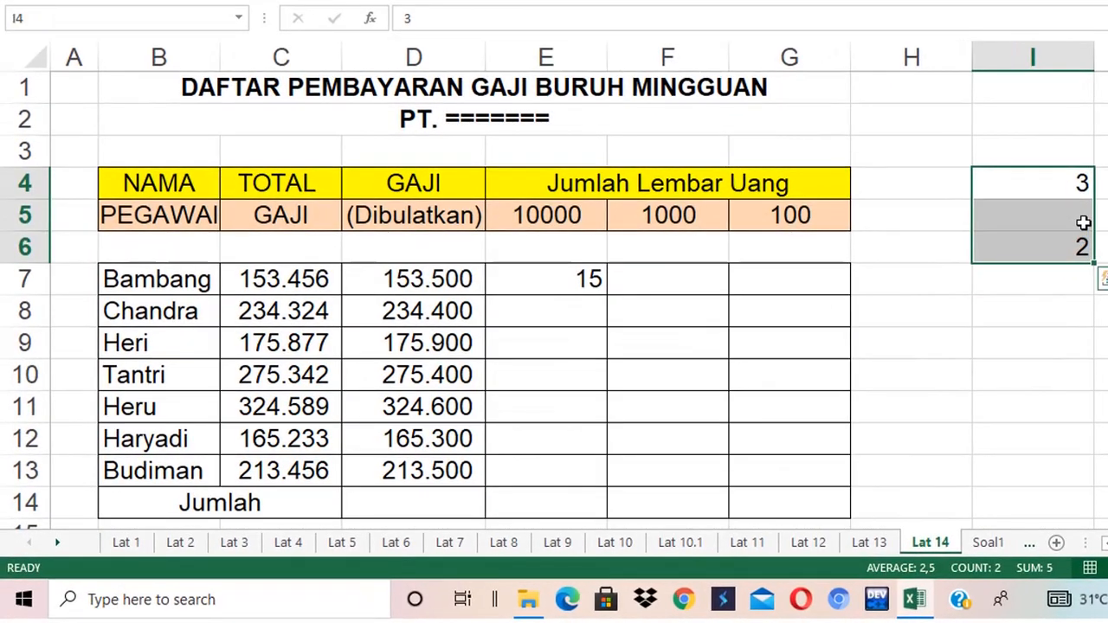
{"action": "key", "text": "Delete"}
- Enter =INT(MOD(D7;$E$5)/$F$5) in F7 to count Bambang's 1000 notes, accepting the closing-parenthesis correction
{"action": "left_click", "coordinate": [688, 287]}
{"action": "type", "text": "="}
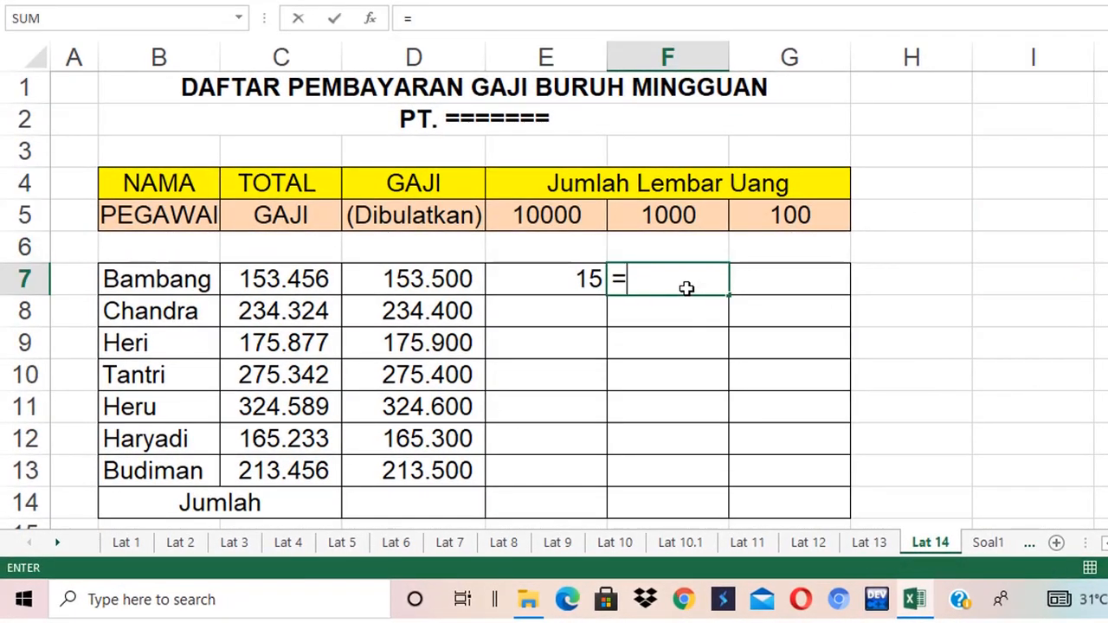
{"action": "type", "text": "INT(mod"}
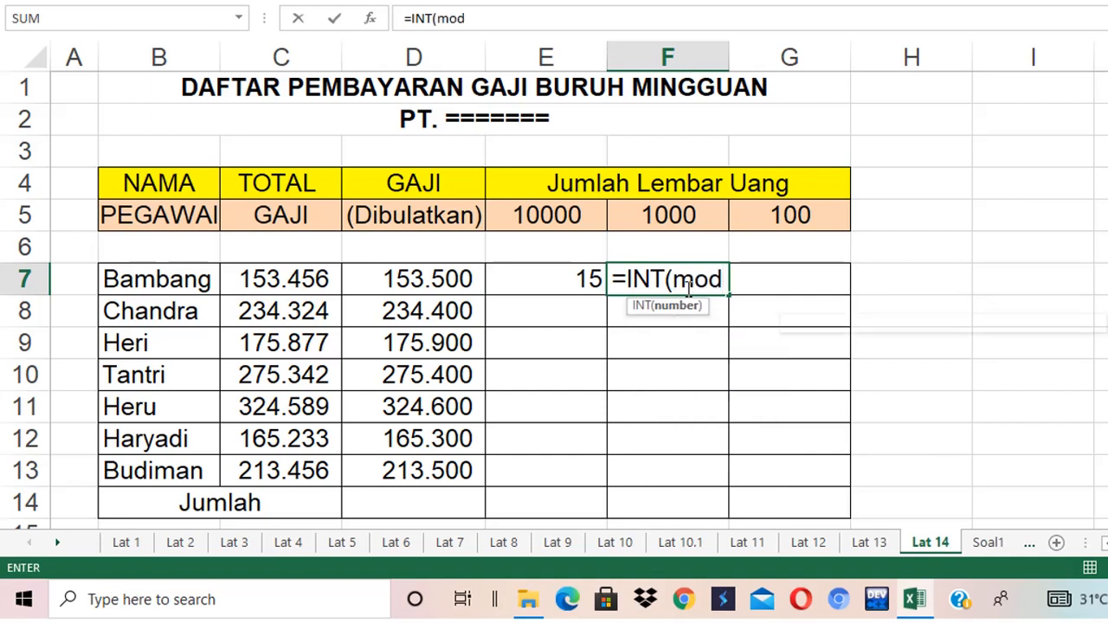
{"action": "key", "text": "BackSpace"}
{"action": "key", "text": "BackSpace"}
{"action": "key", "text": "BackSpace"}
{"action": "type", "text": "MOD("}
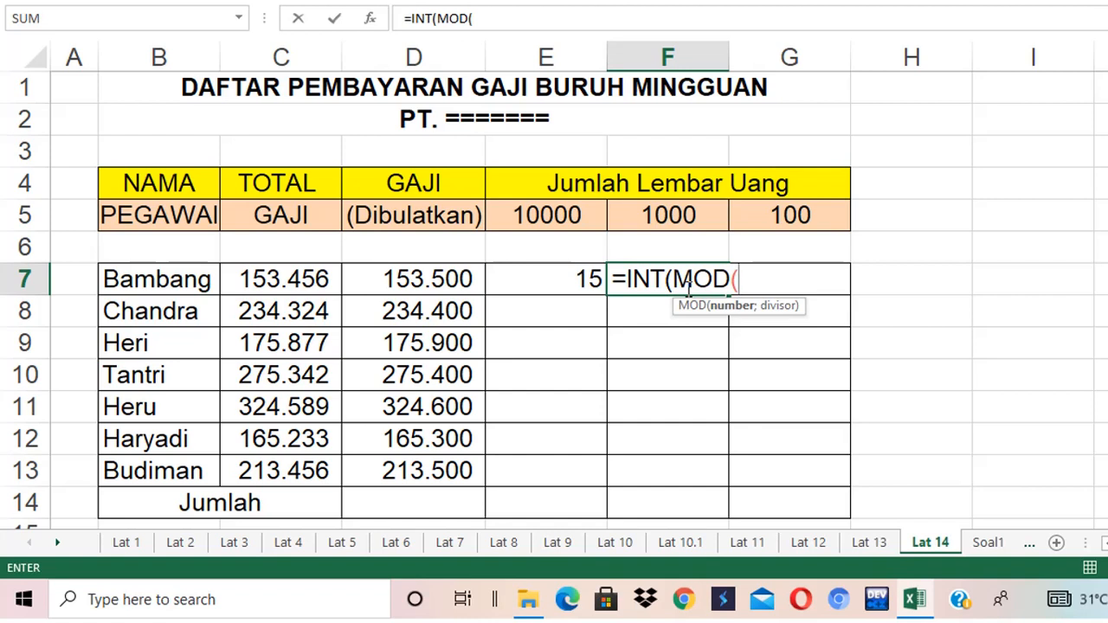
{"action": "left_click", "coordinate": [433, 278]}
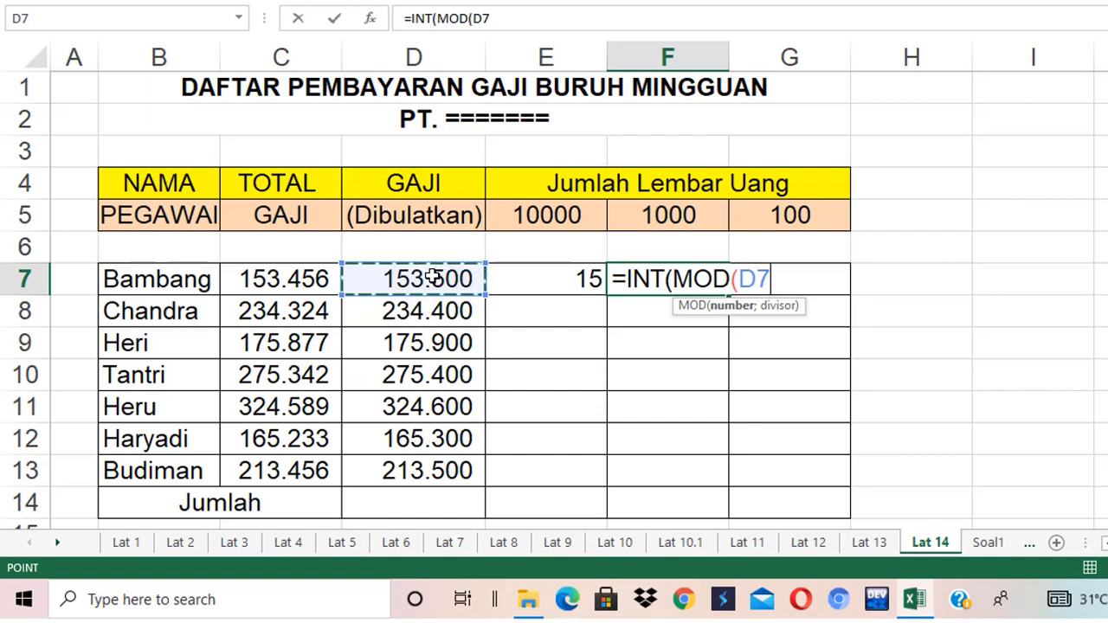
{"action": "type", "text": ";"}
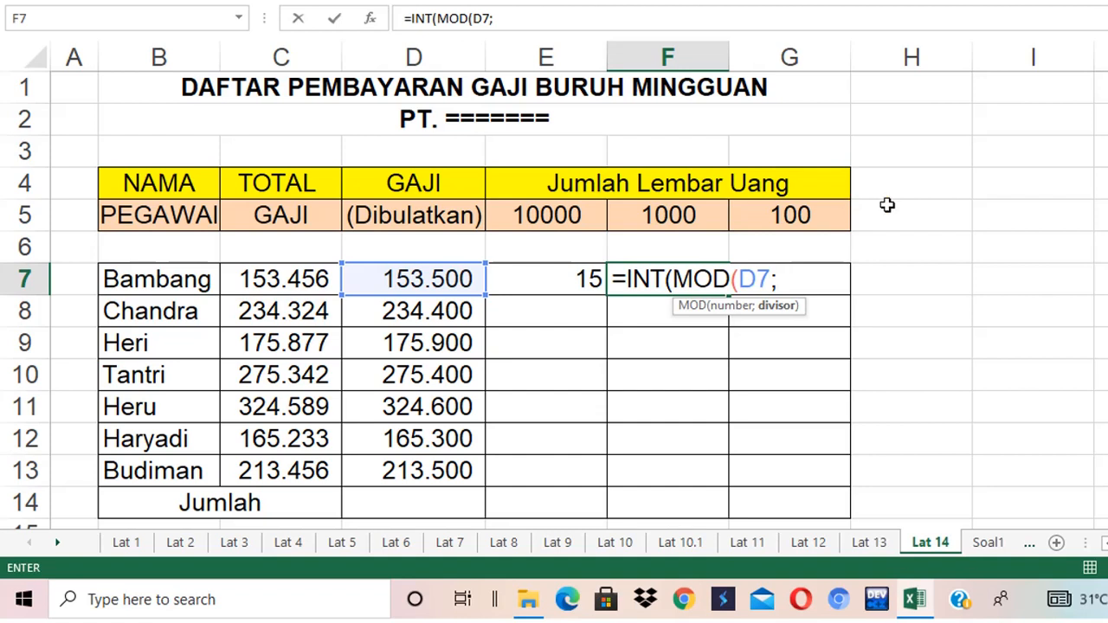
{"action": "left_click", "coordinate": [550, 216]}
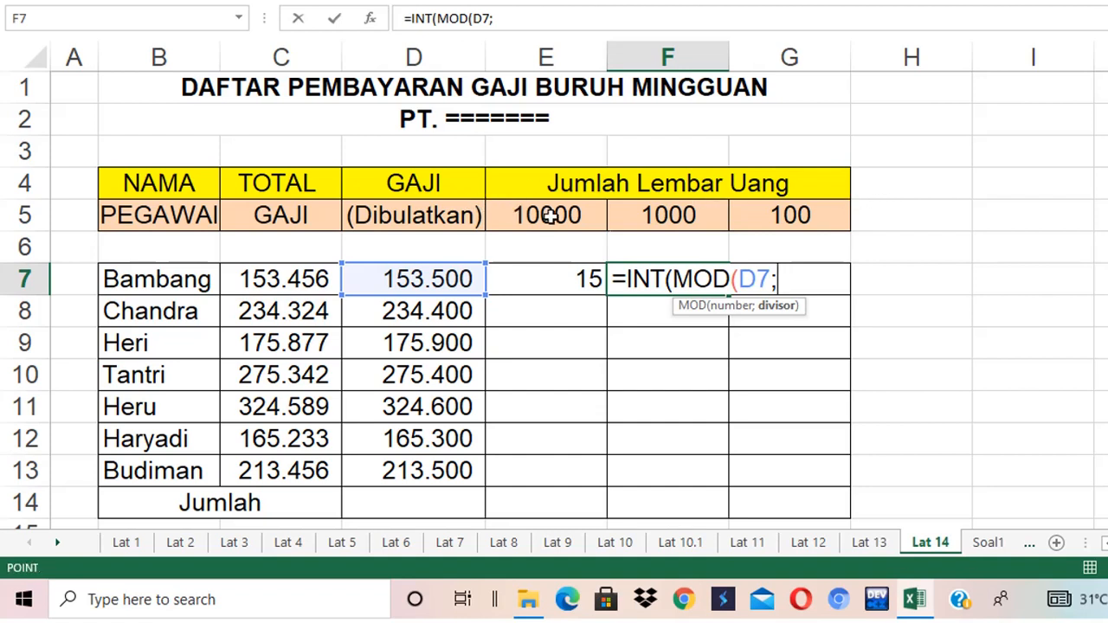
{"action": "left_click", "coordinate": [550, 216]}
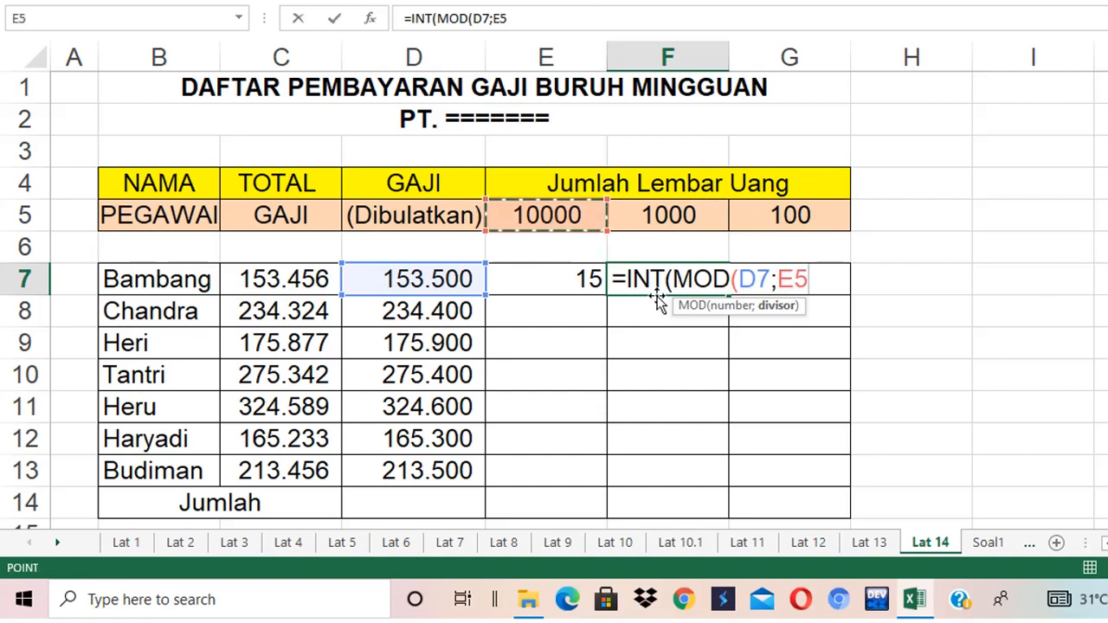
{"action": "key", "text": "F4"}
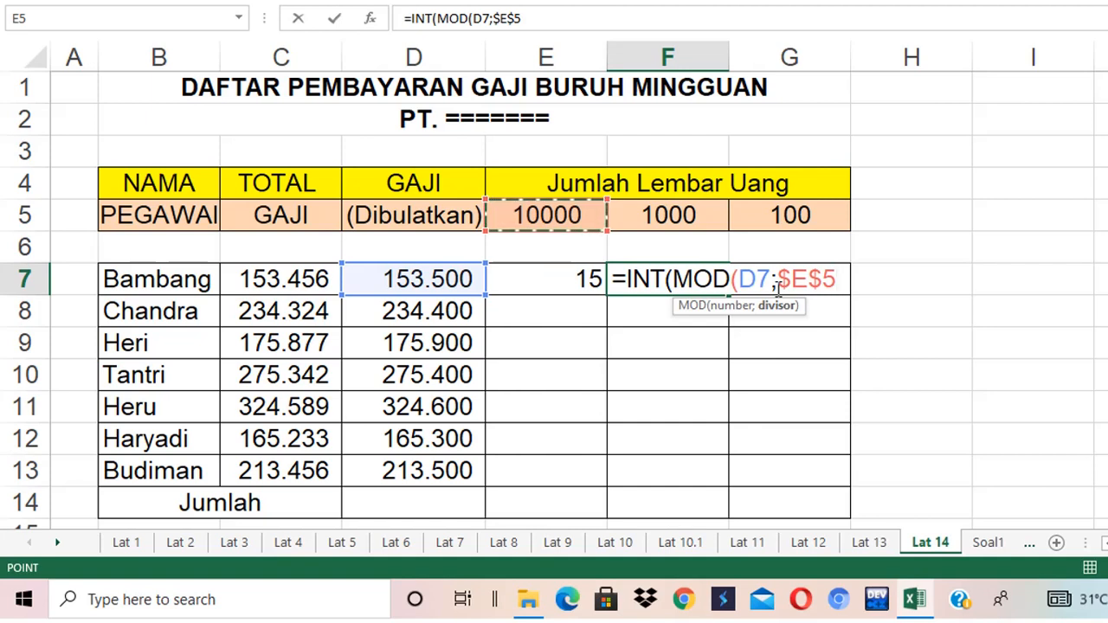
{"action": "type", "text": ")/"}
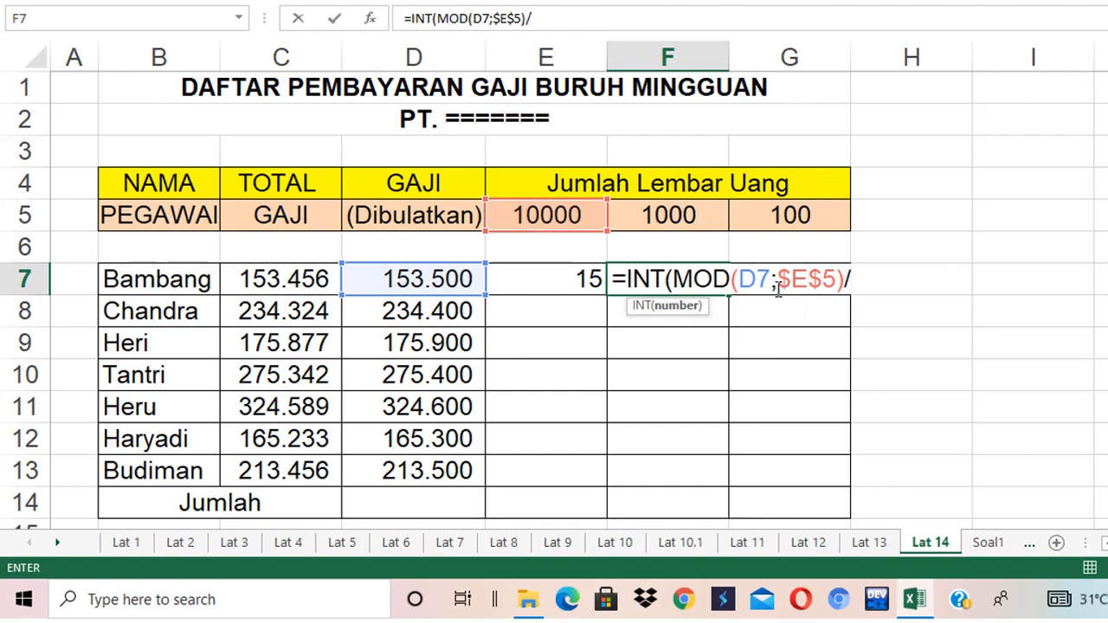
{"action": "left_click", "coordinate": [657, 220]}
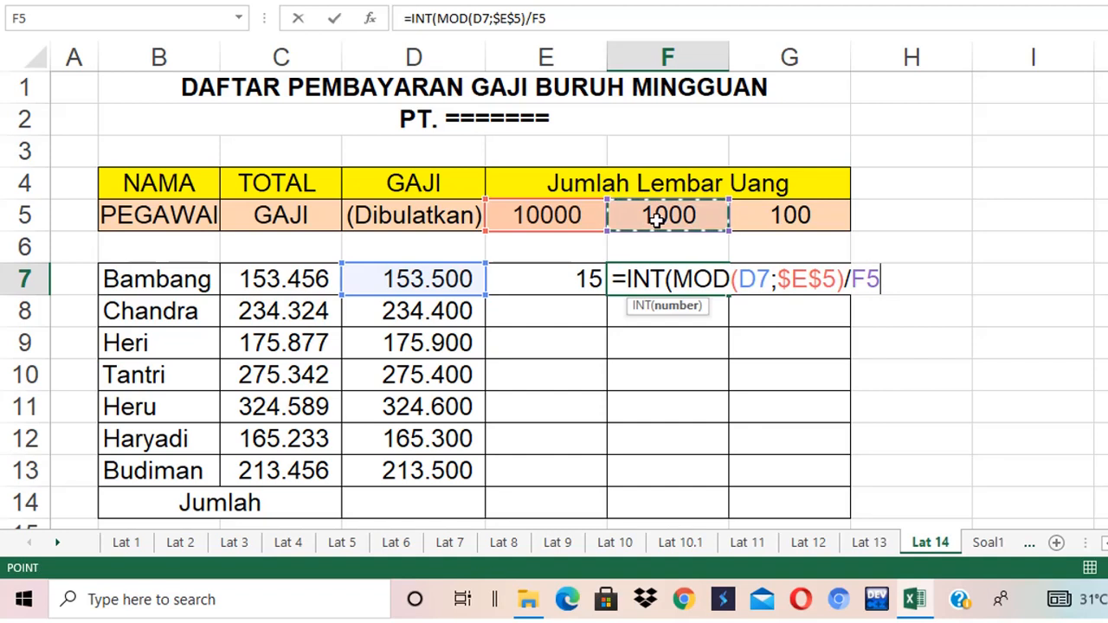
{"action": "key", "text": "F4"}
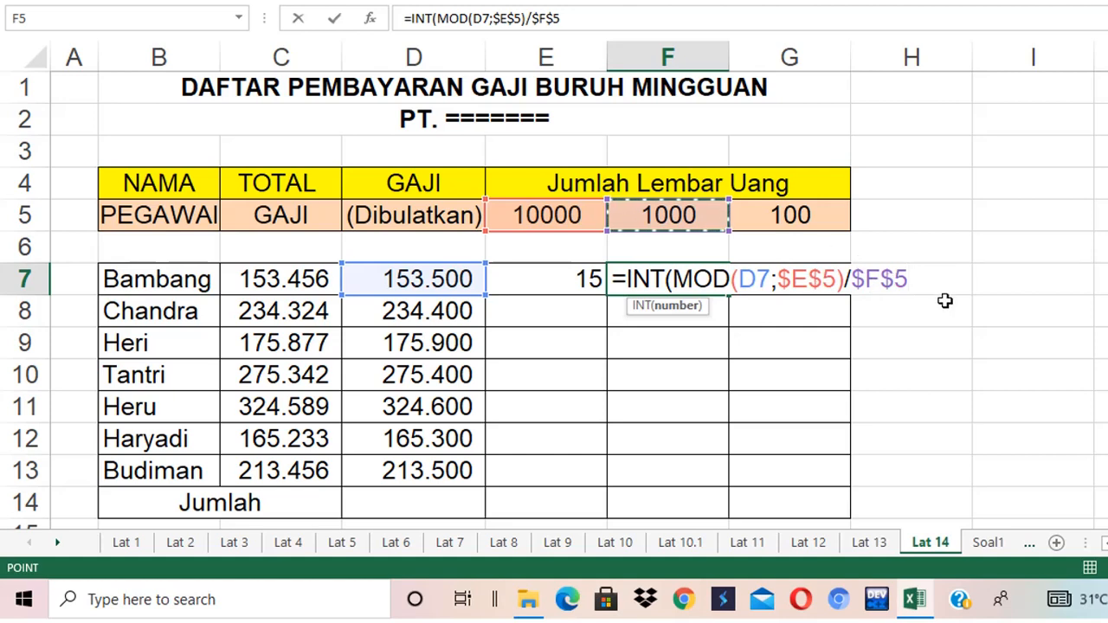
{"action": "key", "text": "Return"}
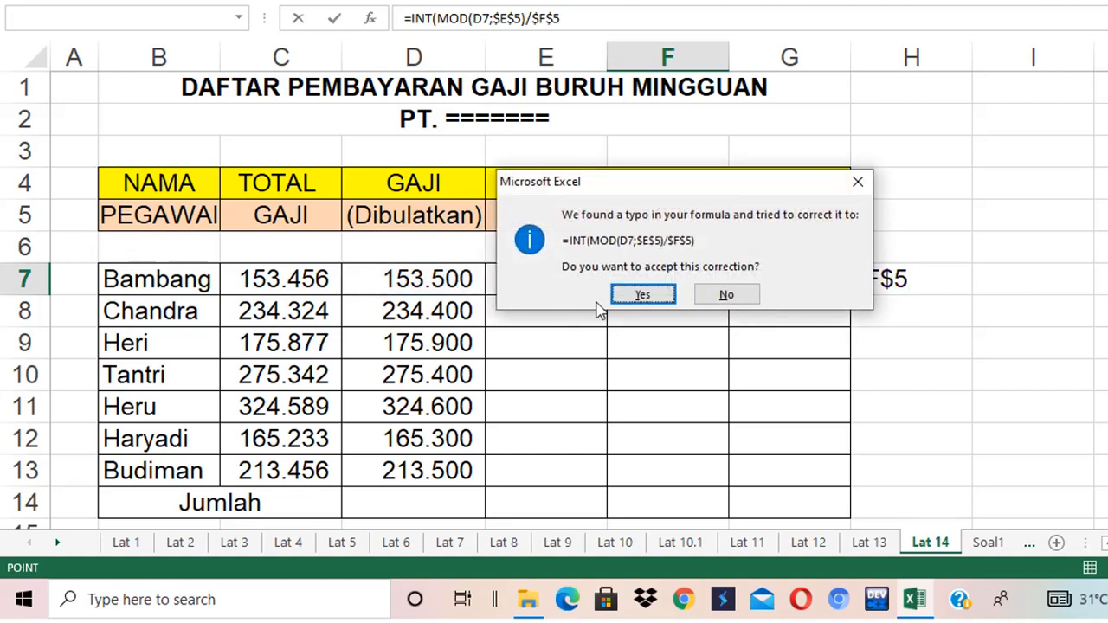
{"action": "left_click", "coordinate": [642, 295]}
{"action": "left_click", "coordinate": [690, 277]}
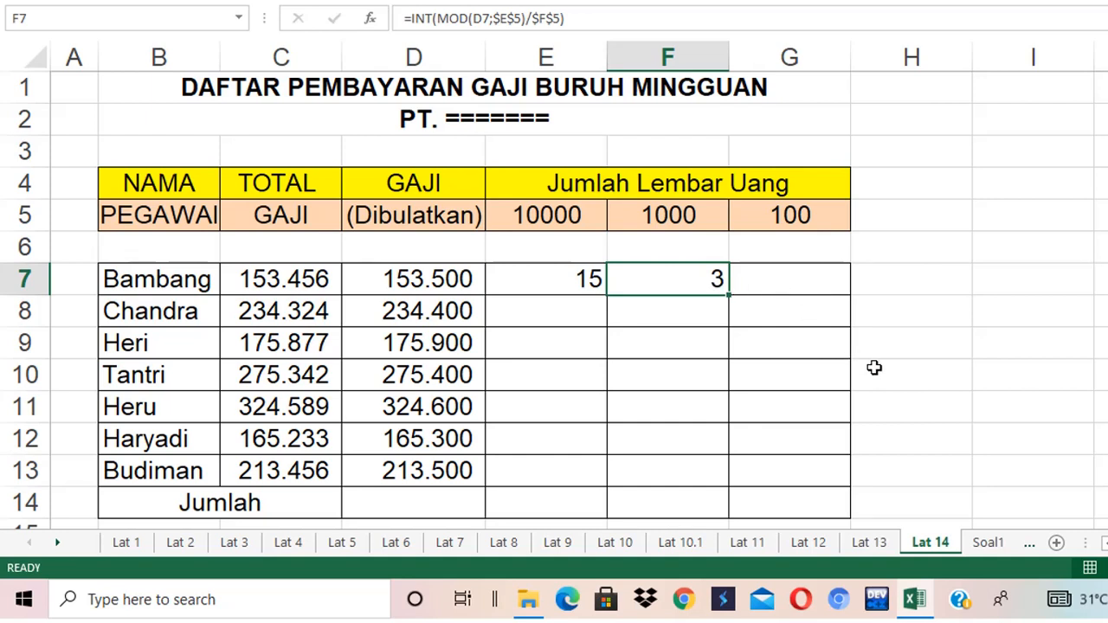
{"action": "left_click_drag", "start_coordinate": [574, 279], "coordinate": [658, 280]}
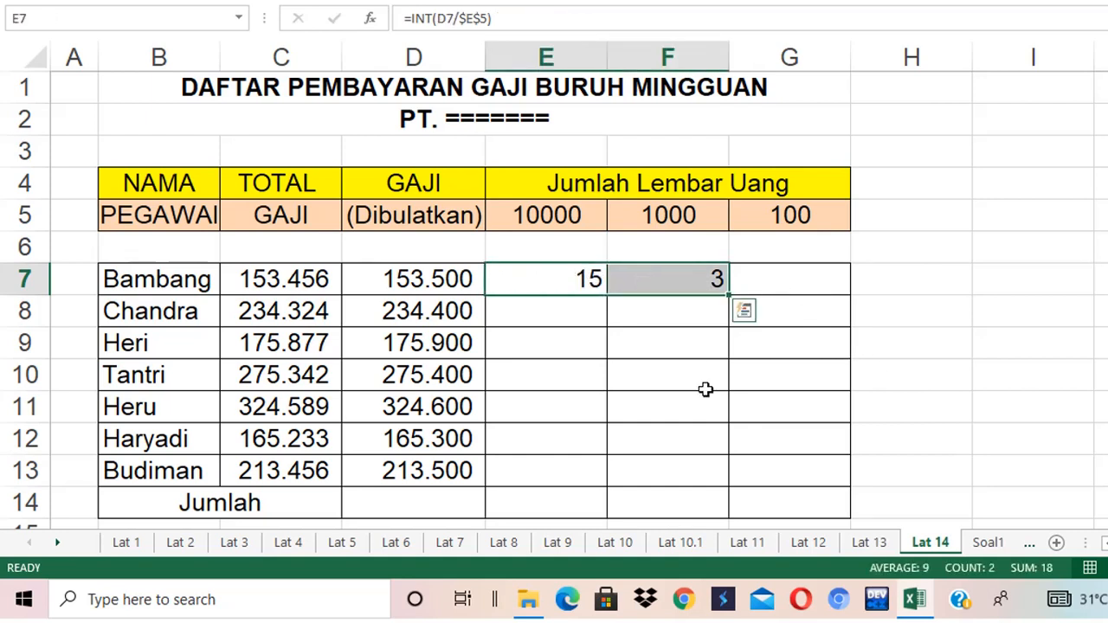
{"action": "left_click", "coordinate": [581, 277]}
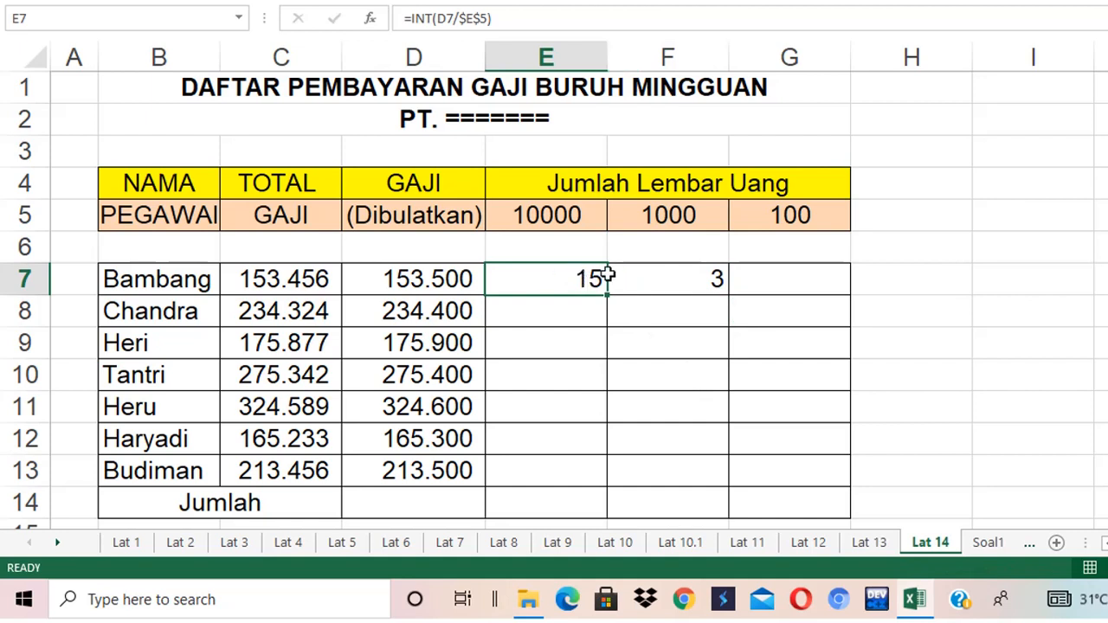
- Enter =INT(MOD(D7;F5)/G5) in G7 to count Bambang's 100 notes
{"action": "left_click", "coordinate": [664, 279]}
{"action": "left_click_drag", "start_coordinate": [591, 282], "coordinate": [660, 279]}
{"action": "left_click", "coordinate": [774, 279]}
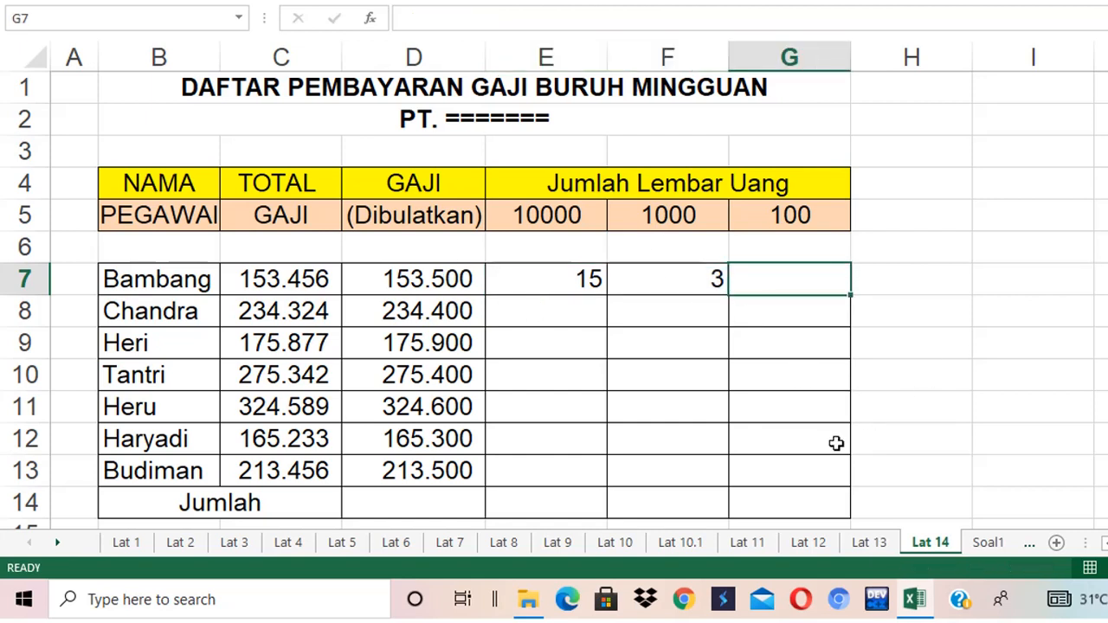
{"action": "type", "text": "="}
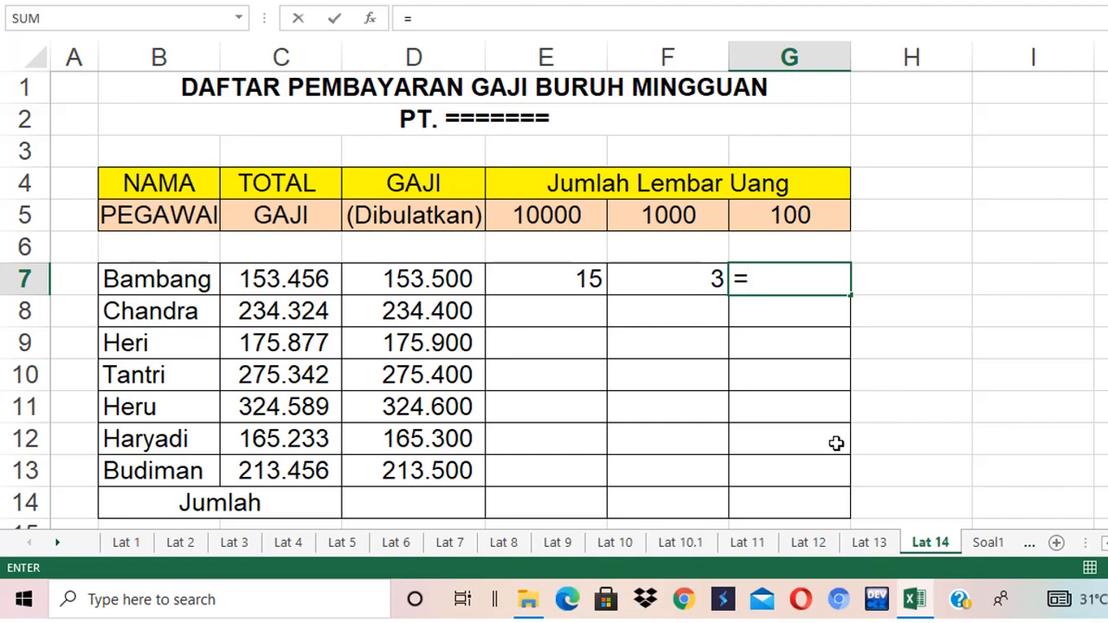
{"action": "type", "text": "INT("}
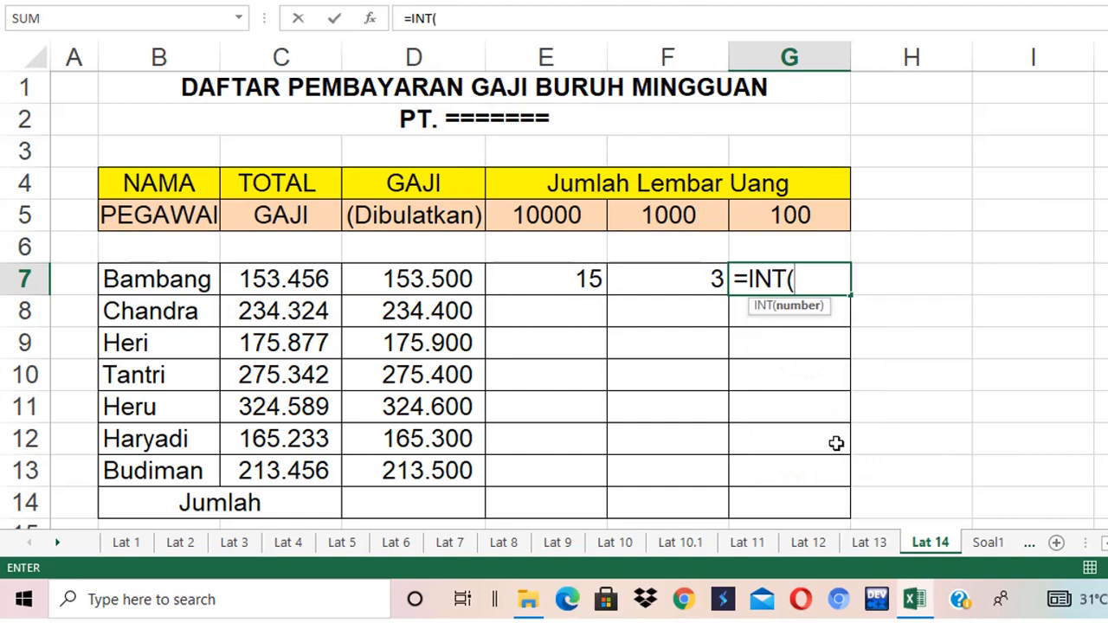
{"action": "type", "text": "MOD("}
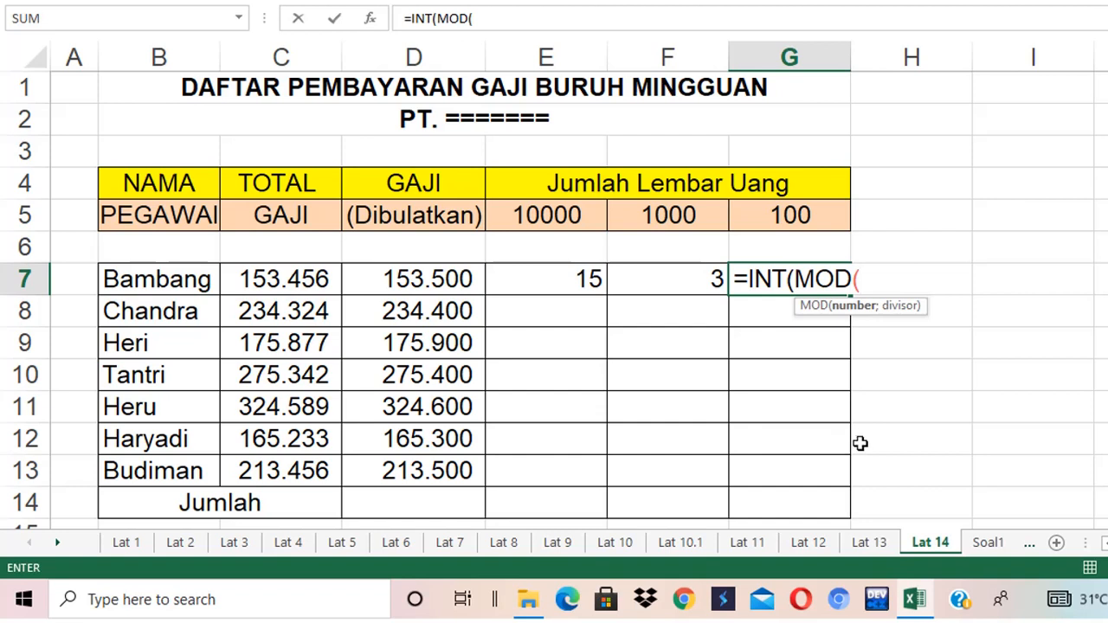
{"action": "left_click", "coordinate": [453, 279]}
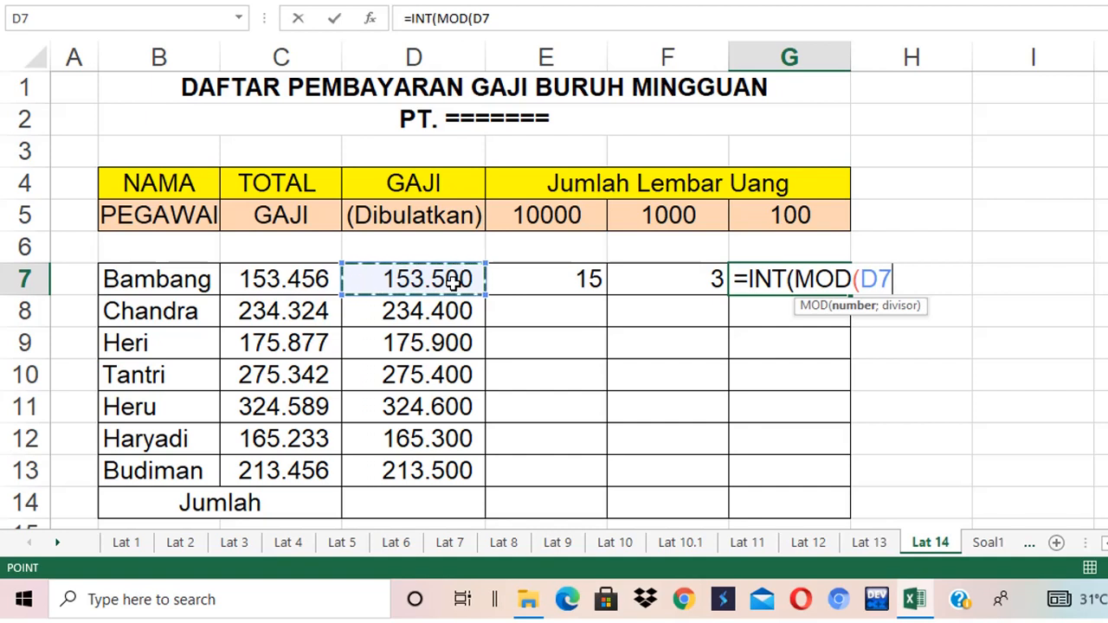
{"action": "type", "text": ";"}
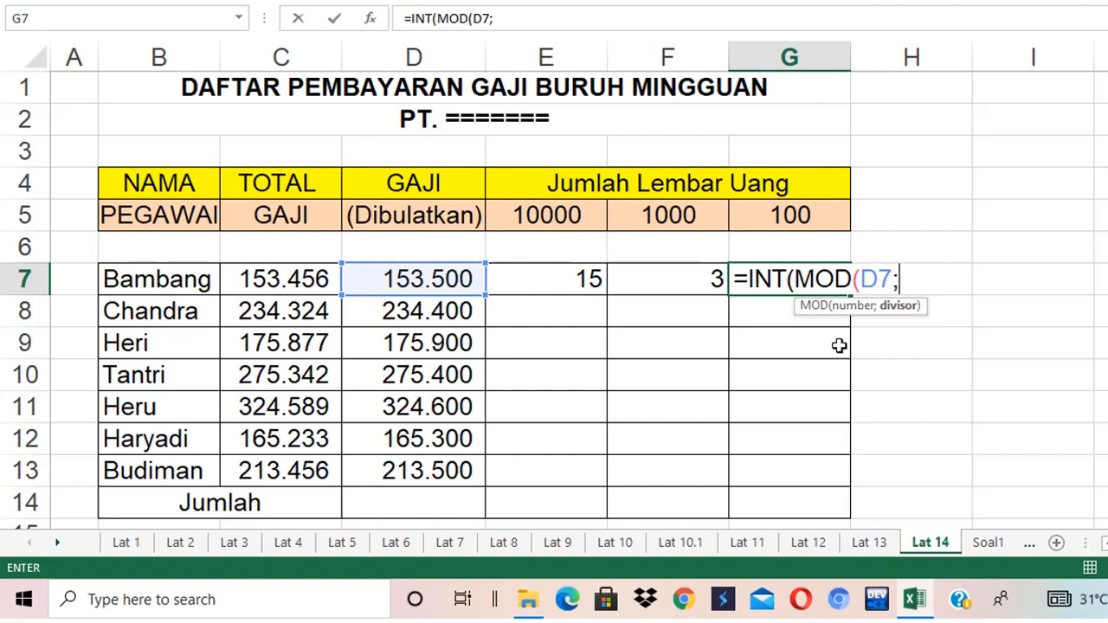
{"action": "left_click", "coordinate": [666, 218]}
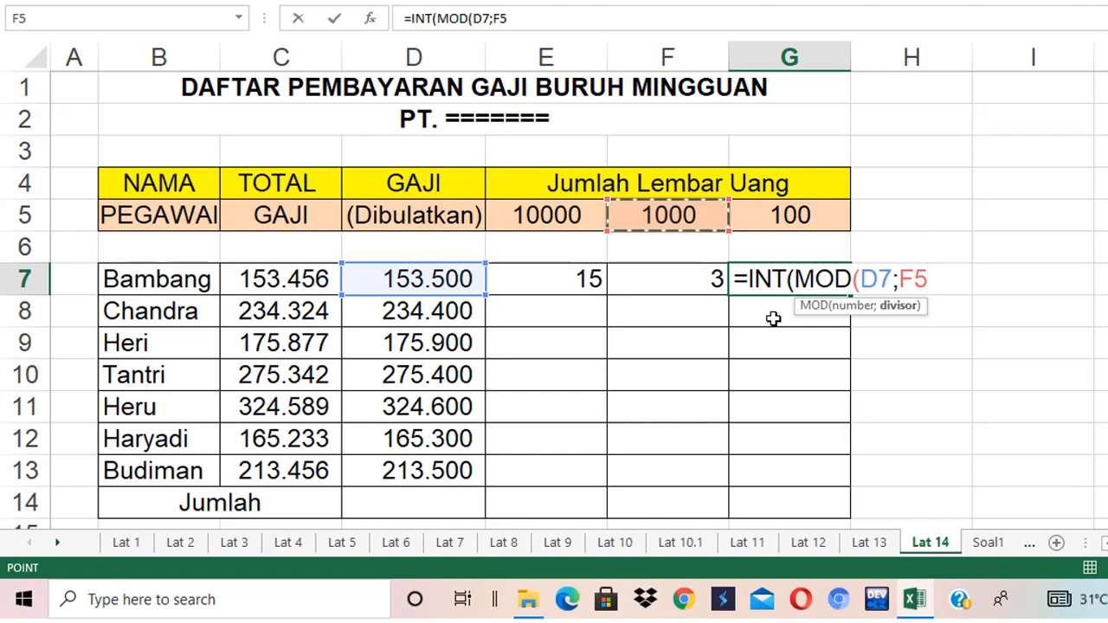
{"action": "type", "text": ")"}
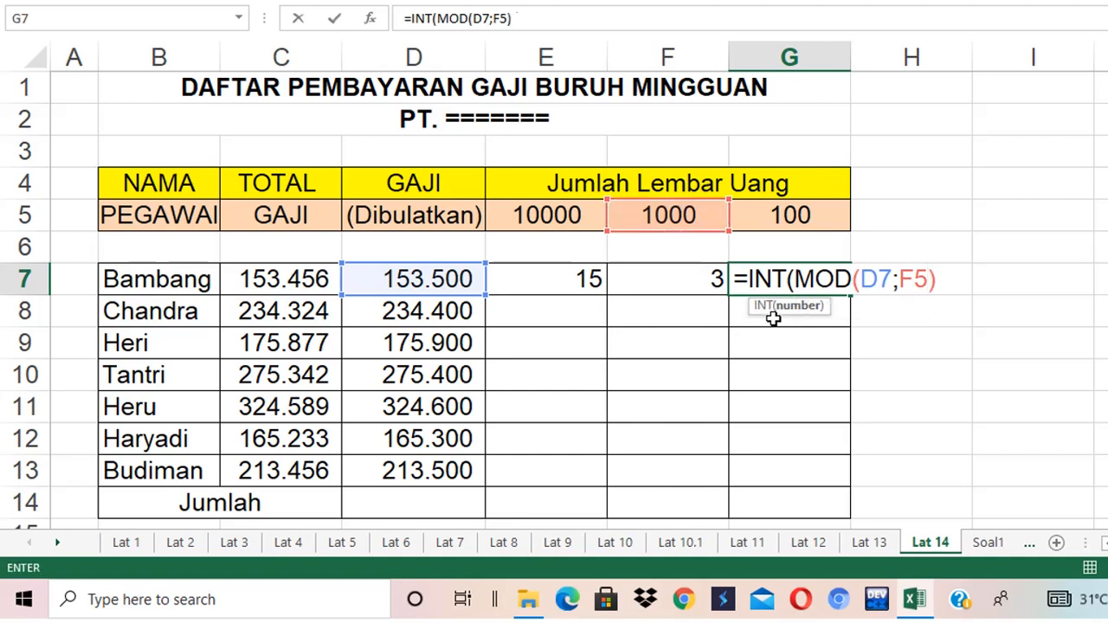
{"action": "type", "text": "/"}
{"action": "left_click", "coordinate": [771, 216]}
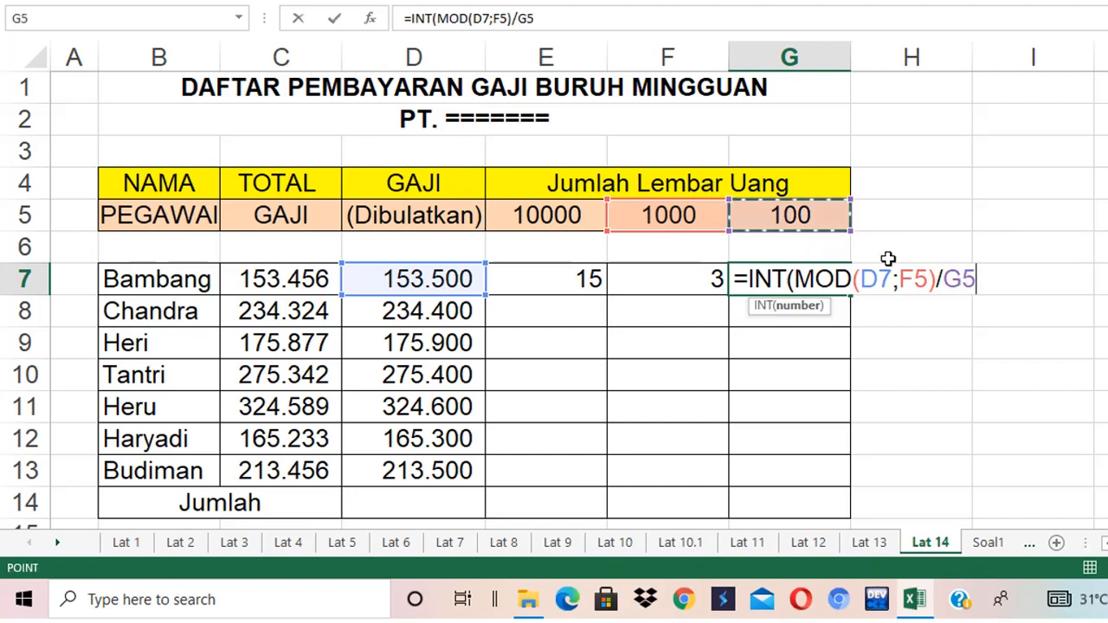
{"action": "type", "text": ")"}
{"action": "key", "text": "Return"}
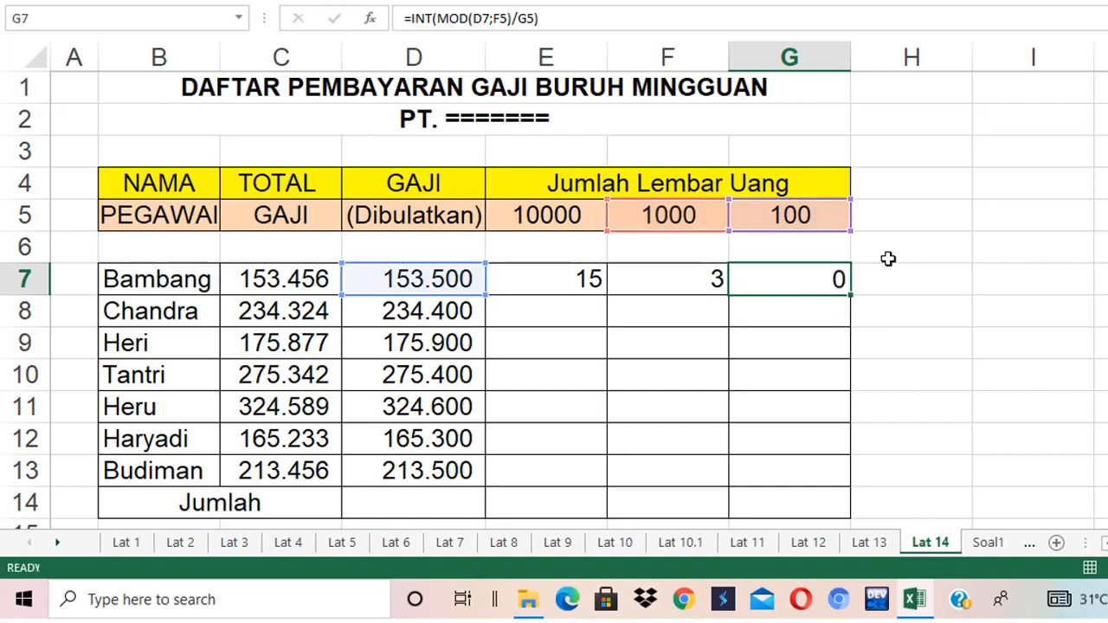
- Copy the E7:G7 note-count formulas down through row 14
{"action": "left_click", "coordinate": [785, 278]}
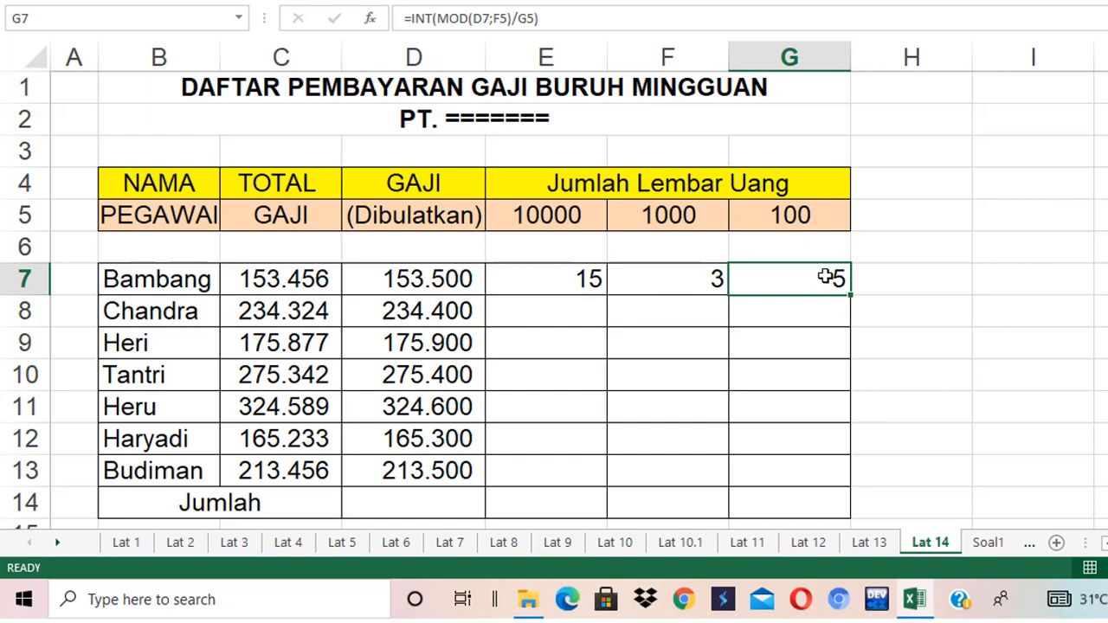
{"action": "left_click", "coordinate": [571, 282]}
{"action": "left_click", "coordinate": [653, 278]}
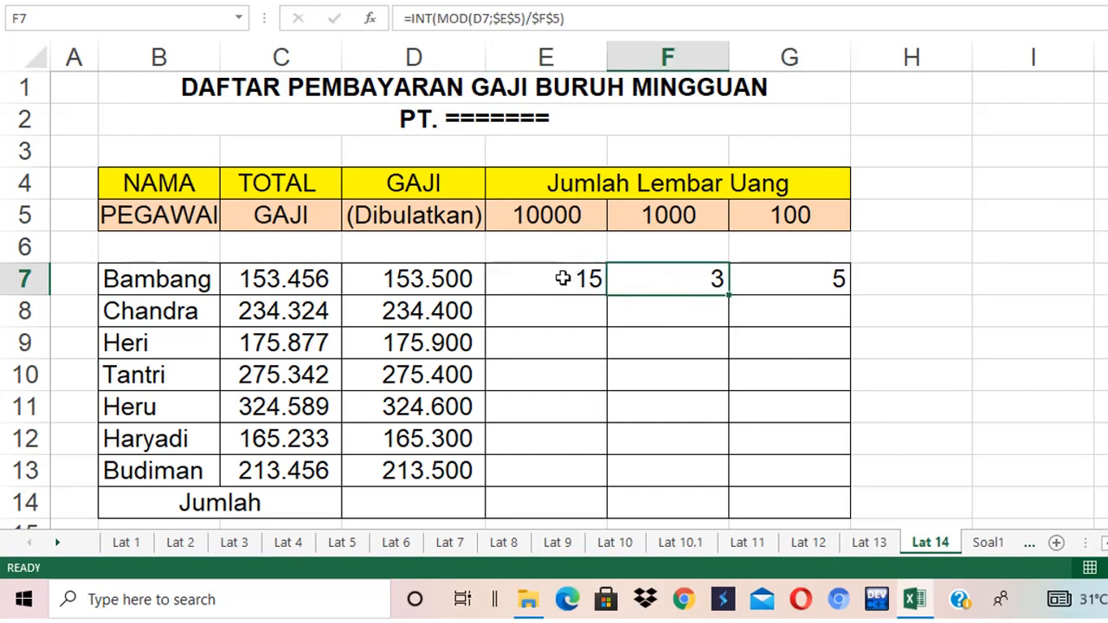
{"action": "left_click_drag", "start_coordinate": [562, 278], "coordinate": [636, 278]}
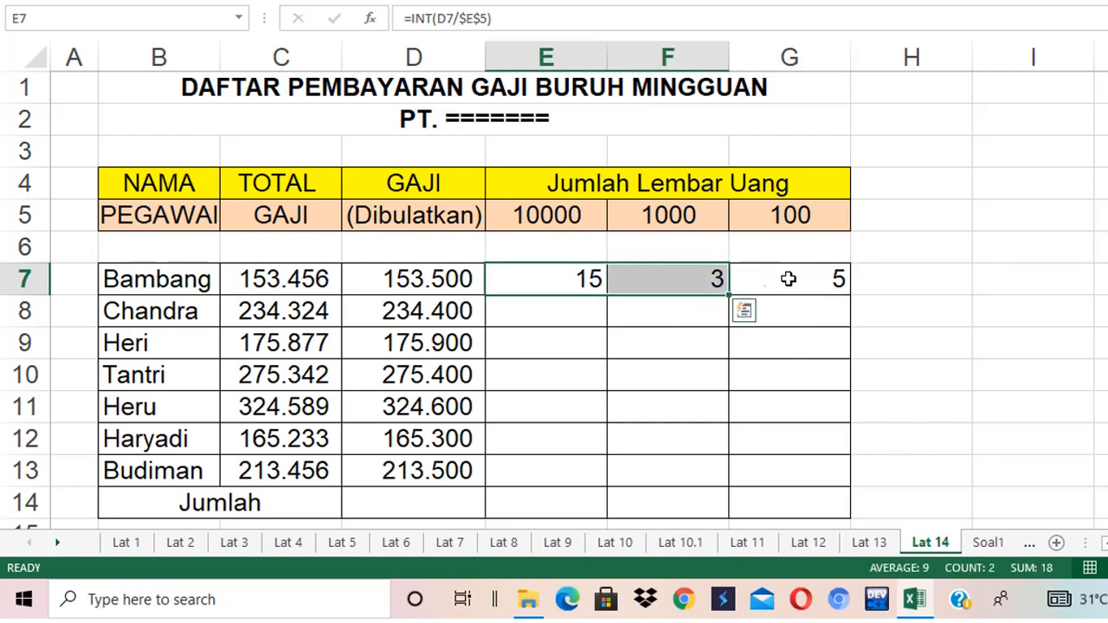
{"action": "left_click_drag", "start_coordinate": [556, 276], "coordinate": [757, 279]}
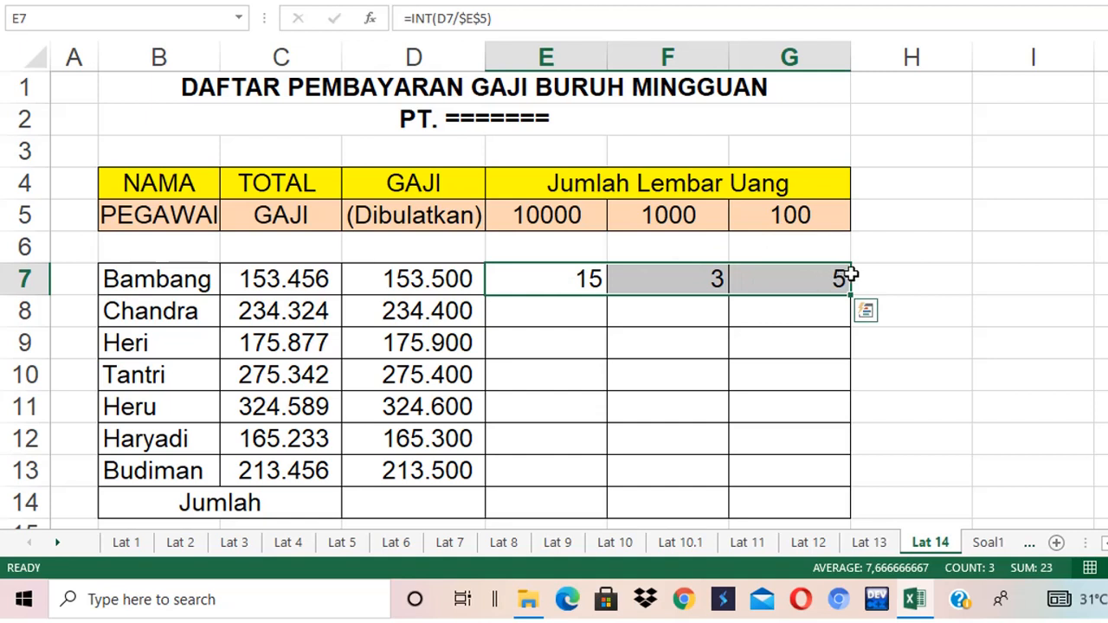
{"action": "left_click_drag", "start_coordinate": [567, 277], "coordinate": [883, 519]}
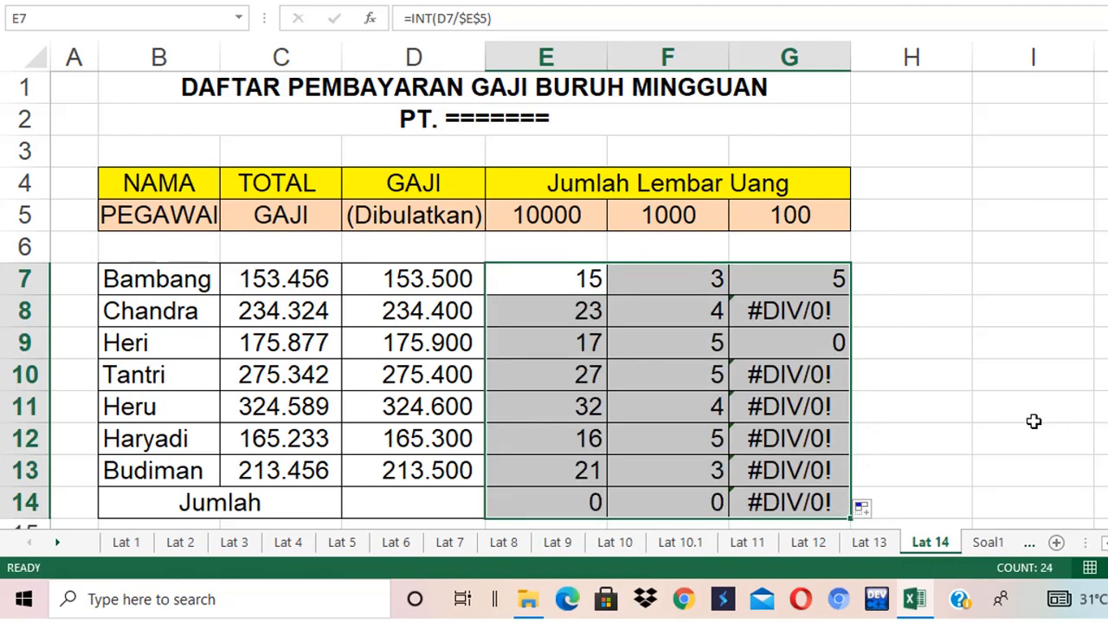
- Change G7's formula to =INT(MOD(D7;$F$5)/$G$5) and copy it down through G14
{"action": "double_click", "coordinate": [796, 283]}
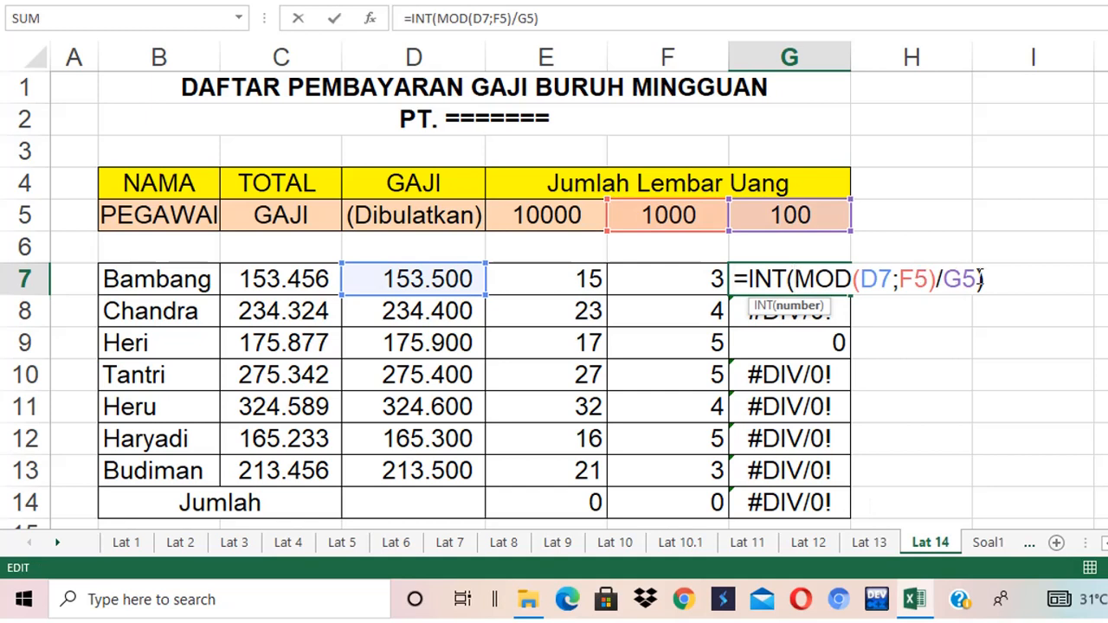
{"action": "left_click", "coordinate": [917, 279]}
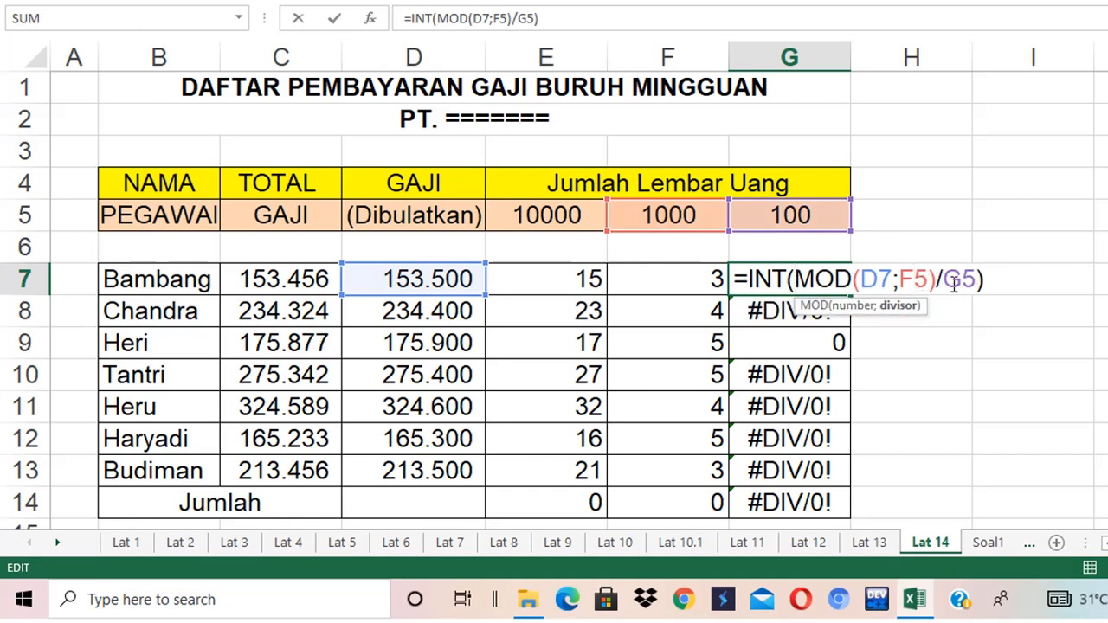
{"action": "key", "text": "F4"}
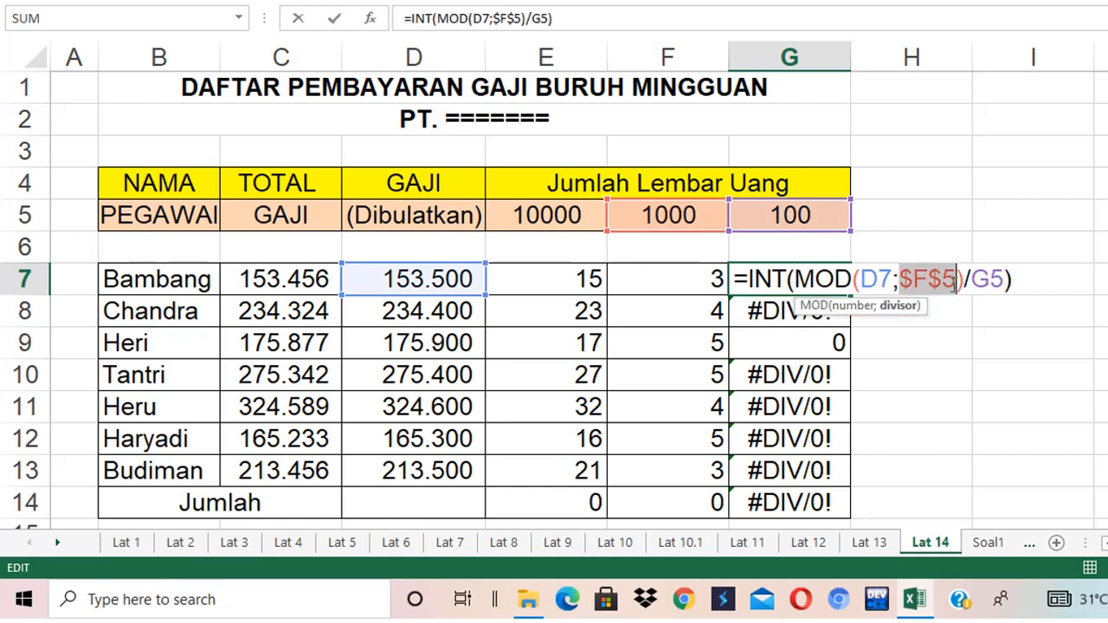
{"action": "left_click", "coordinate": [991, 285]}
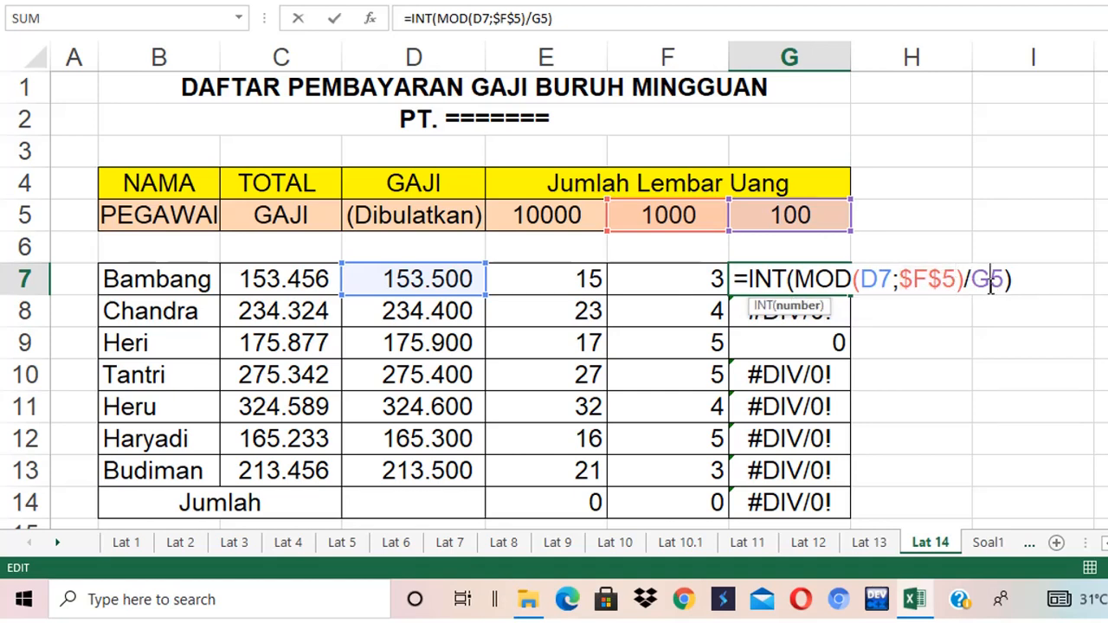
{"action": "key", "text": "F4"}
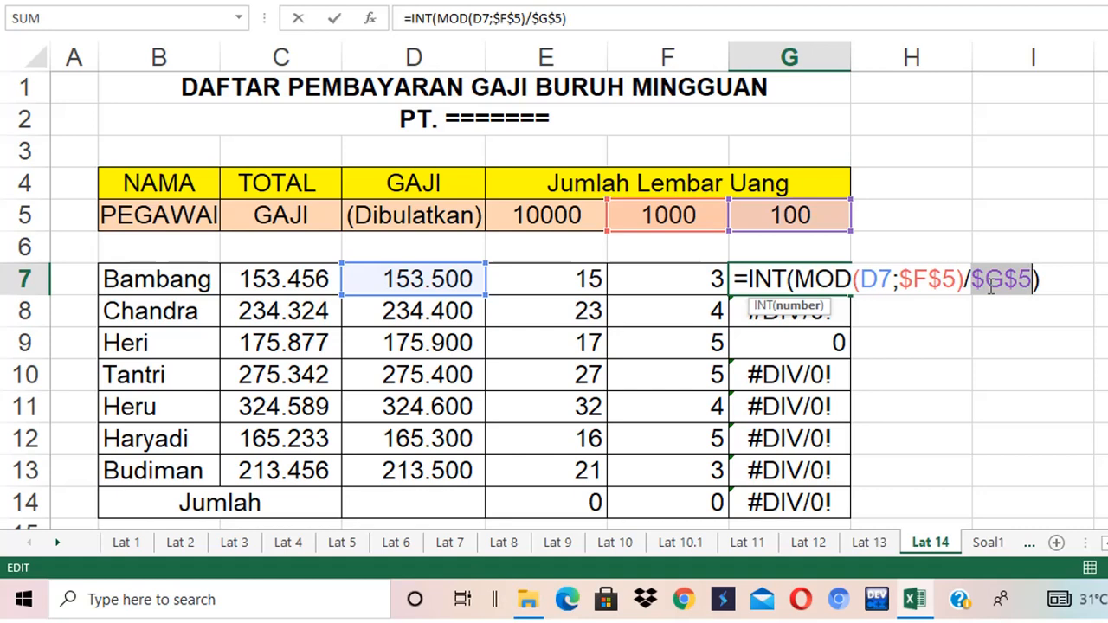
{"action": "key", "text": "Return"}
{"action": "left_click", "coordinate": [829, 277]}
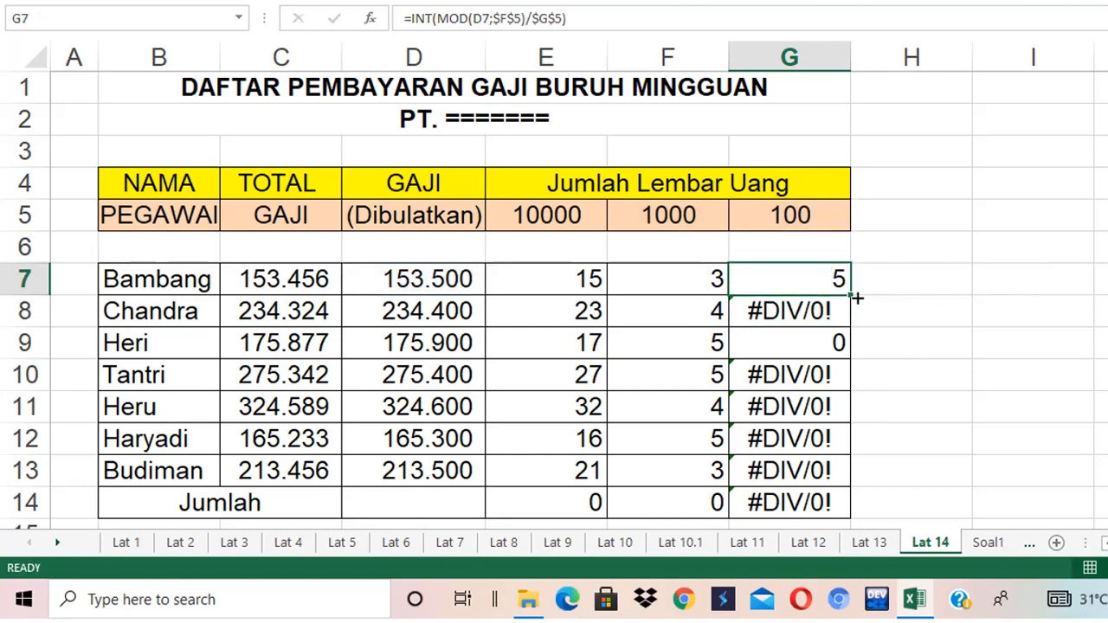
{"action": "left_click_drag", "start_coordinate": [855, 298], "coordinate": [912, 516]}
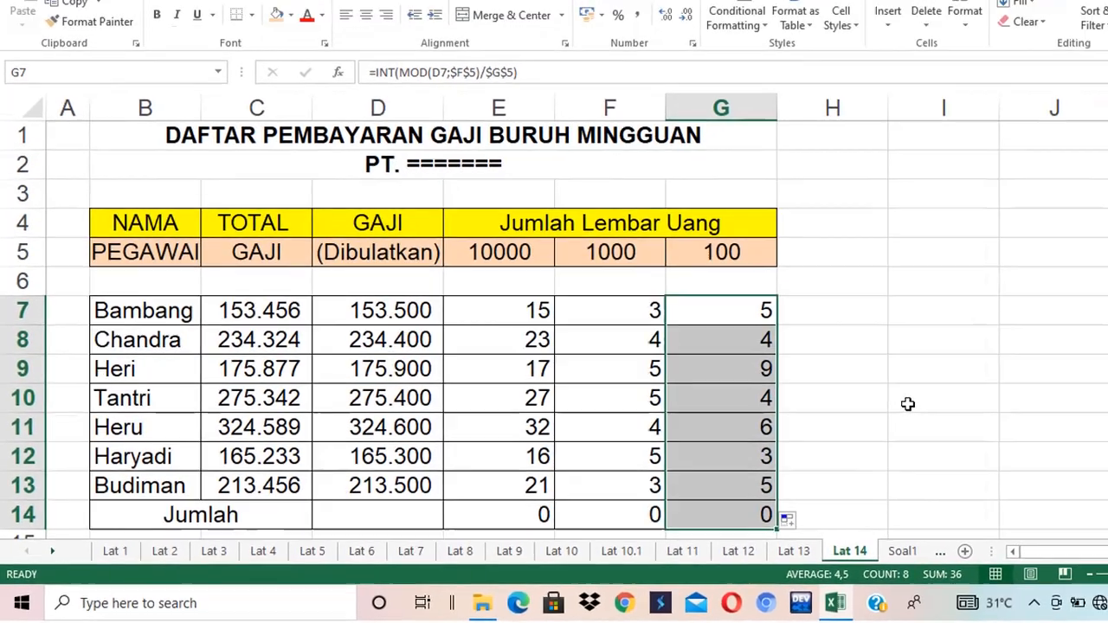
- Clear the copied formulas from the Jumlah row, E14 through G14
{"action": "left_click", "coordinate": [543, 516]}
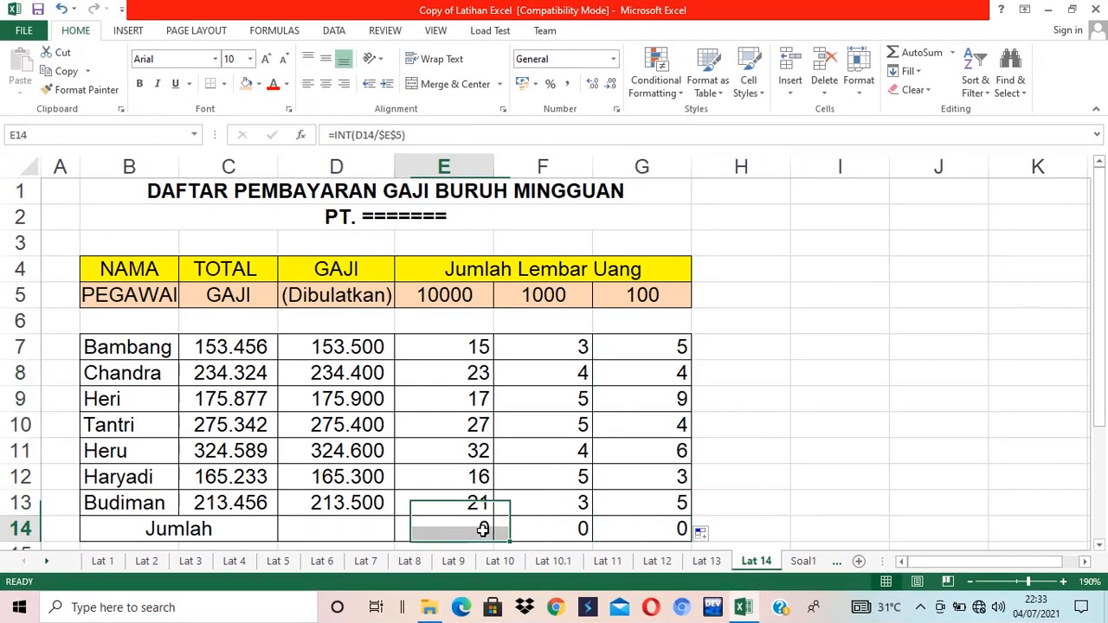
{"action": "left_click_drag", "start_coordinate": [482, 529], "coordinate": [603, 529]}
{"action": "key", "text": "Delete"}
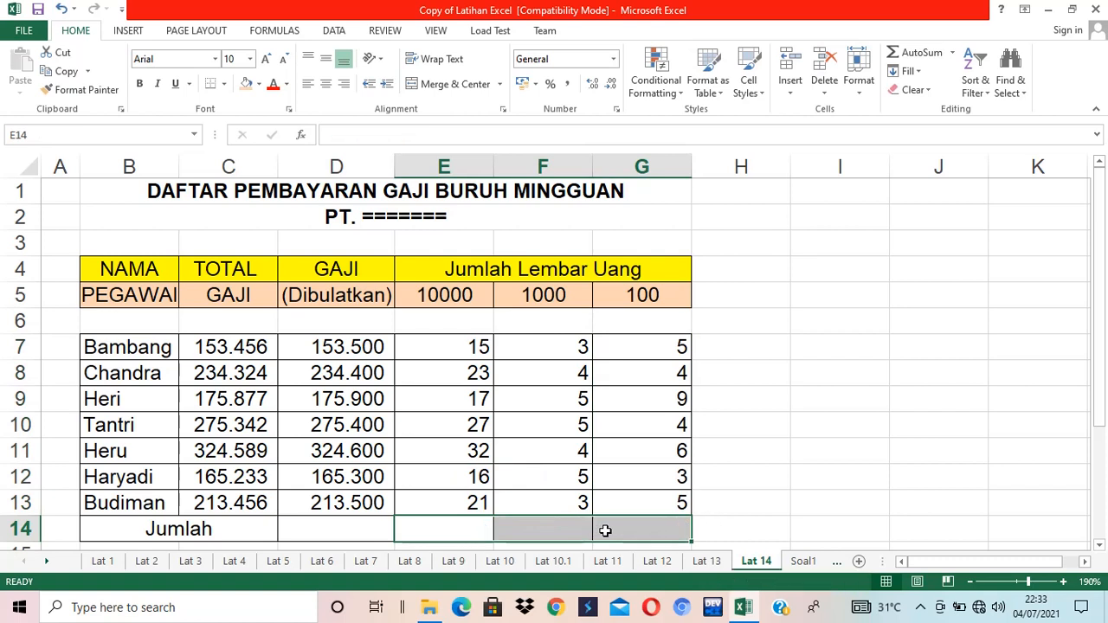
{"action": "left_click", "coordinate": [736, 397]}
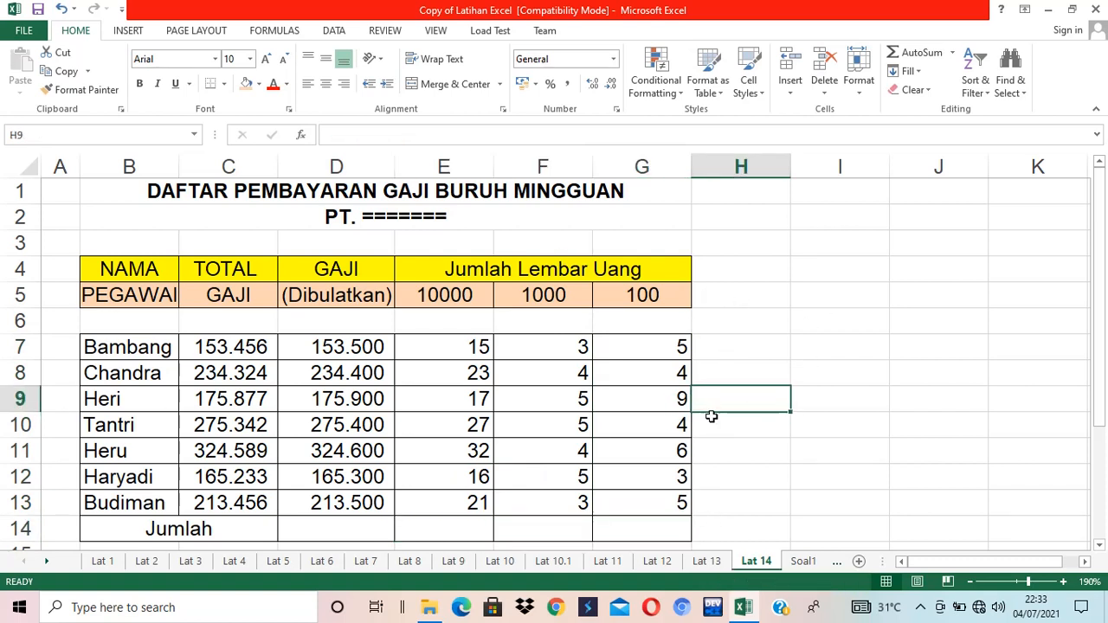